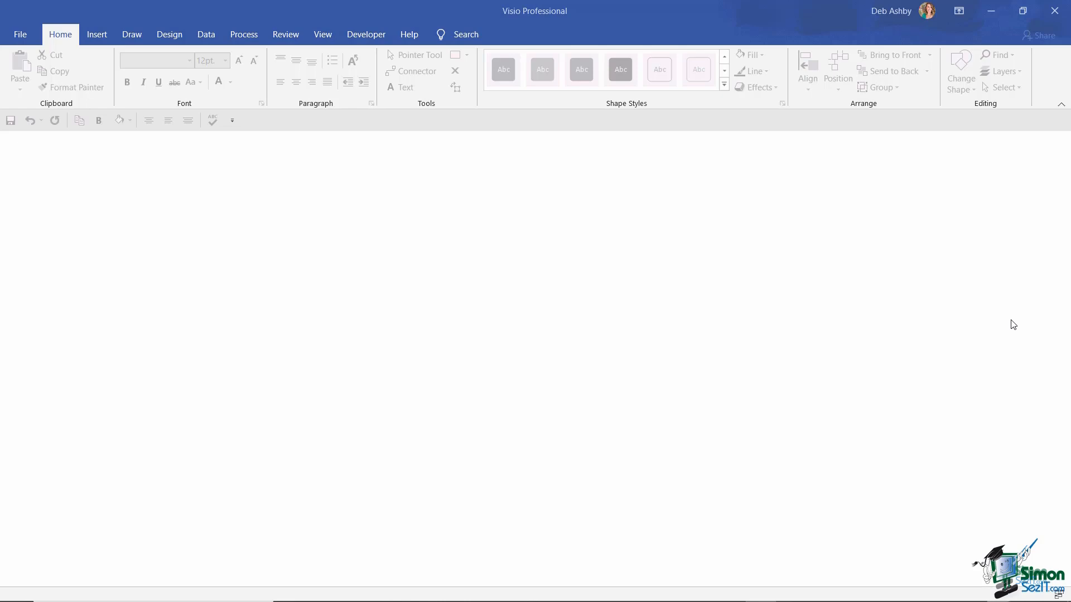
Create a new Organization Chart drawing with metric units and dismiss the wizard to build it manually.
left_click(19, 36)
left_click(28, 100)
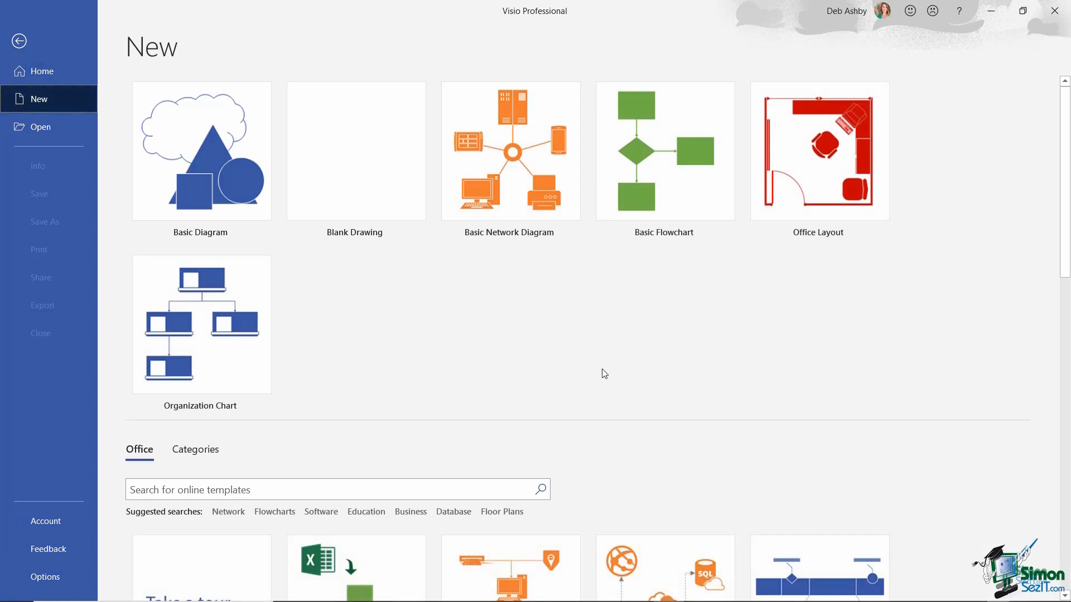
left_click(196, 330)
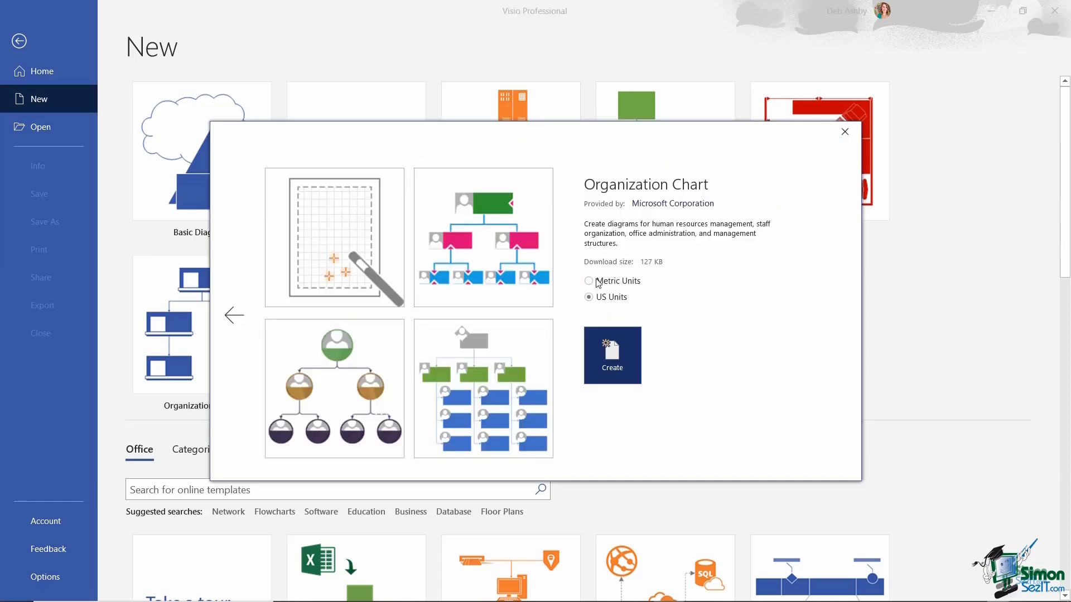
left_click(588, 282)
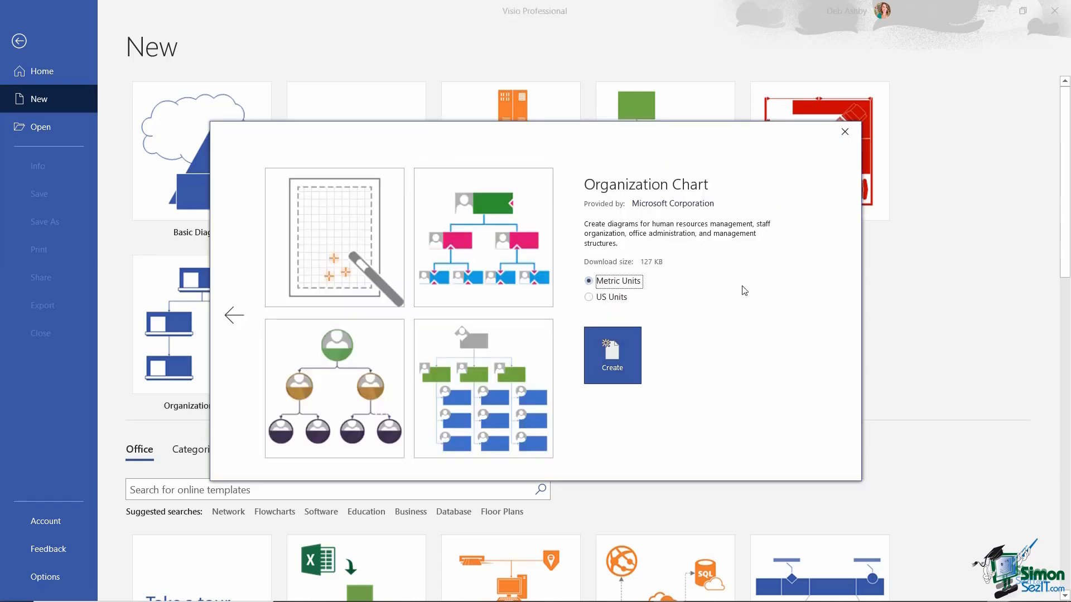
left_click(620, 357)
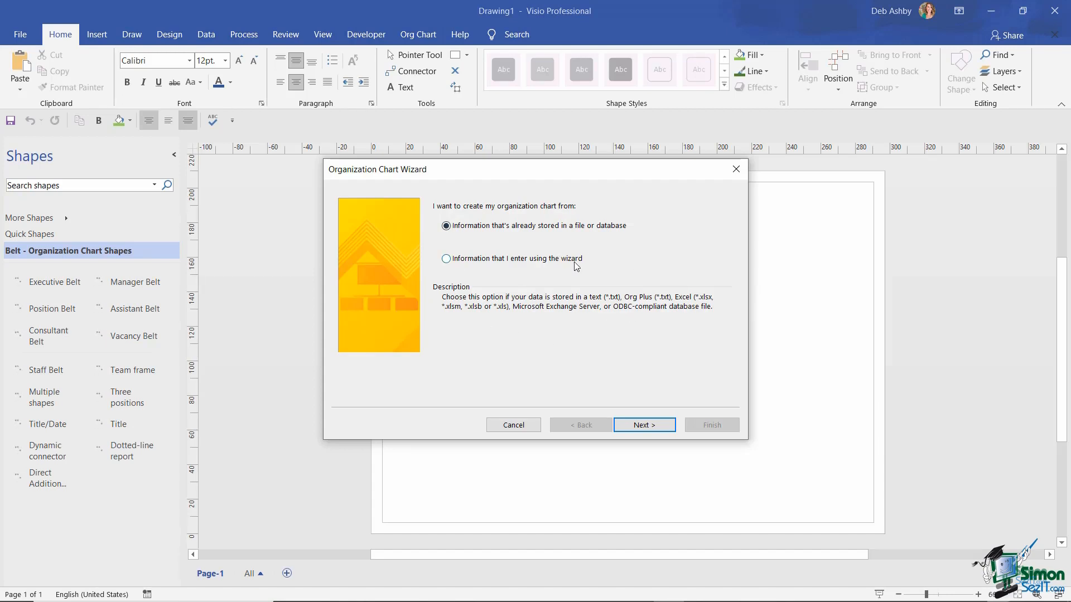
left_click(513, 426)
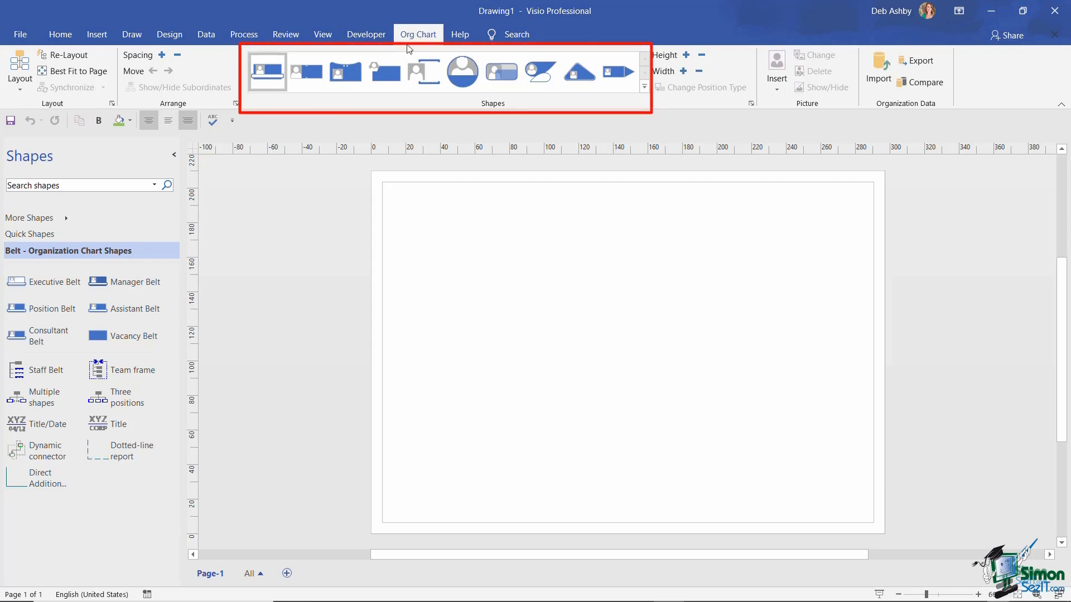
left_click(644, 86)
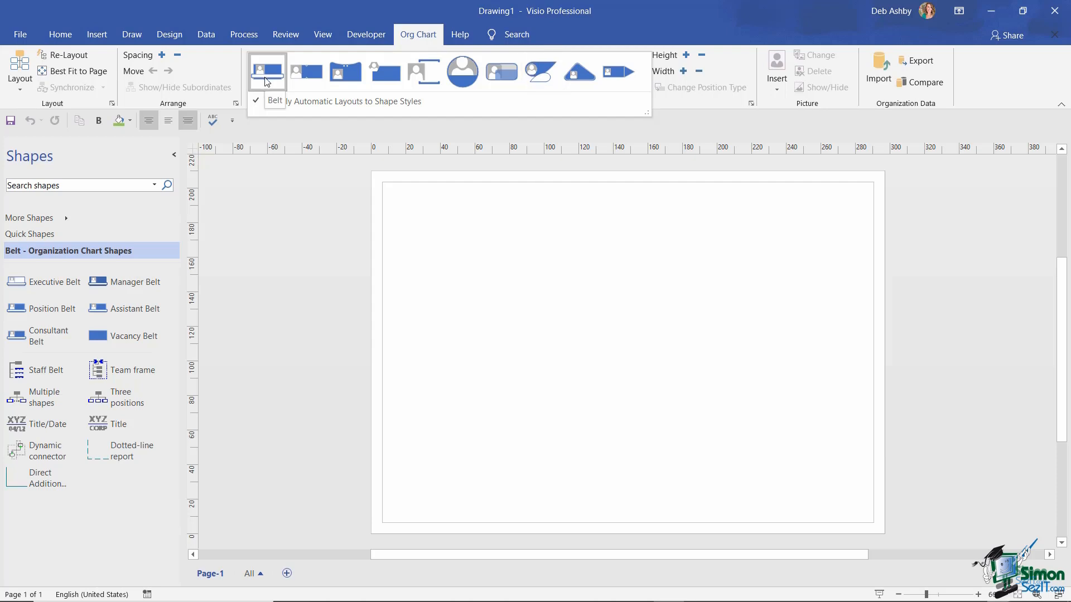
left_click(447, 267)
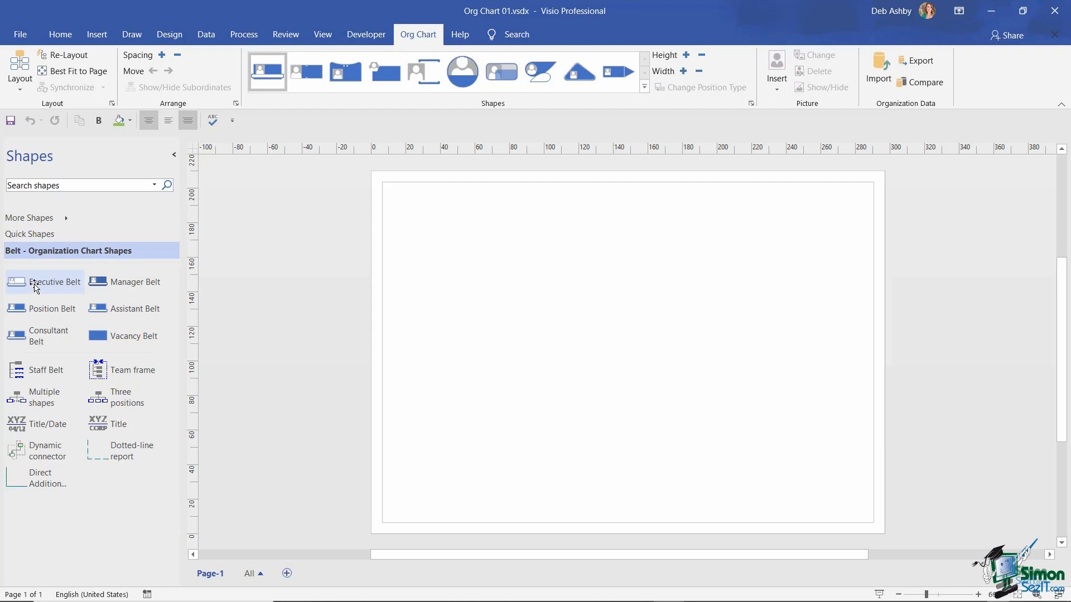
Place an Executive Belt shape near the top centre of the page.
left_click_drag(35, 287, 609, 216)
left_click(975, 594)
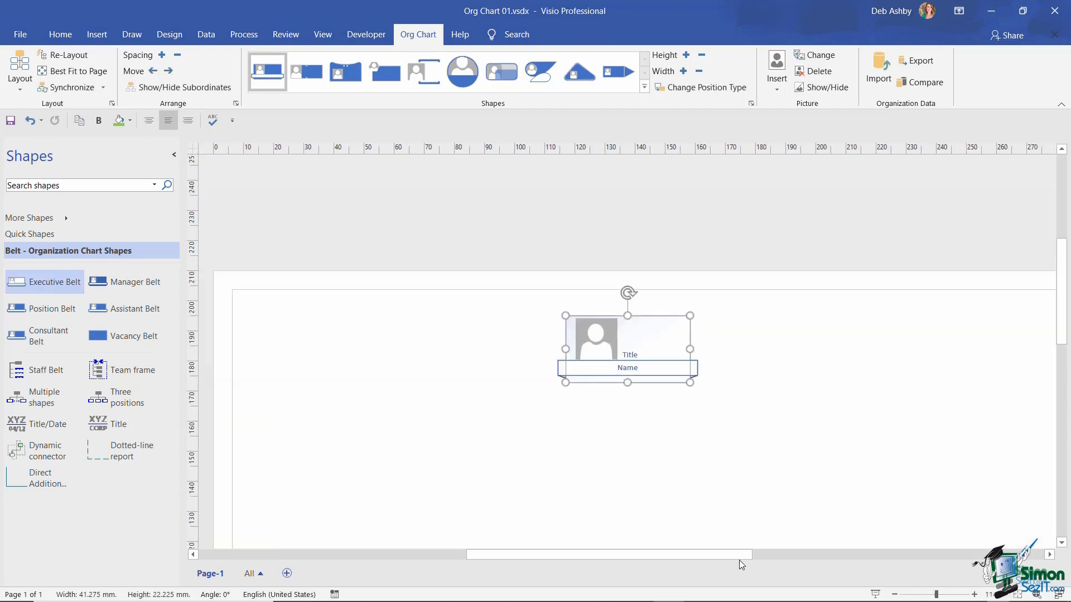
left_click_drag(737, 557, 741, 556)
scroll(739, 458, "down", 2)
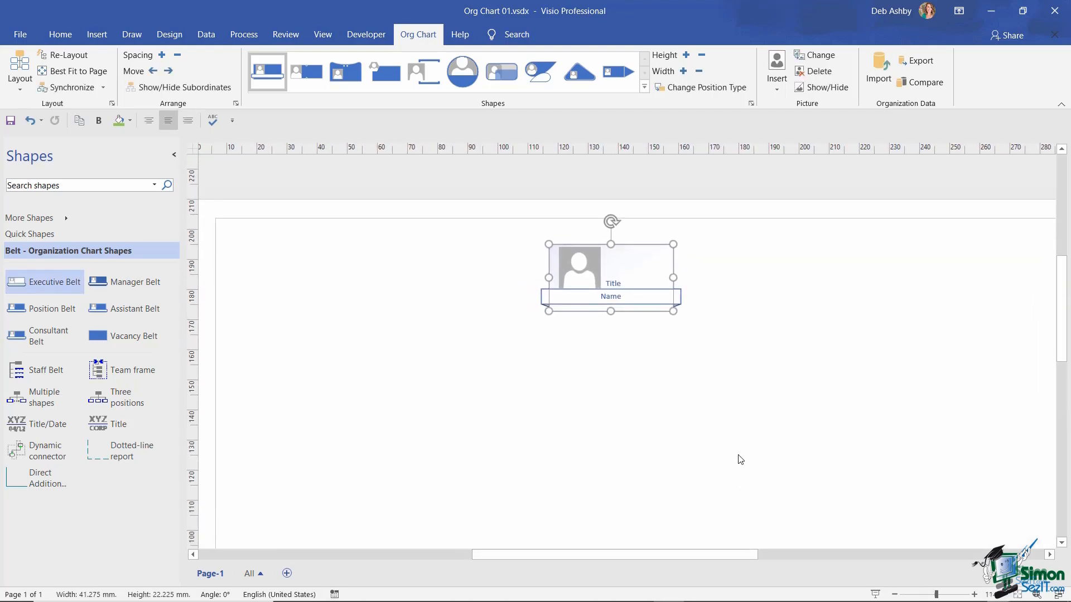
scroll(740, 459, "down", 1)
Set the executive shape's title to CEO and enter the executive's full name.
left_click(613, 250)
left_click(618, 249)
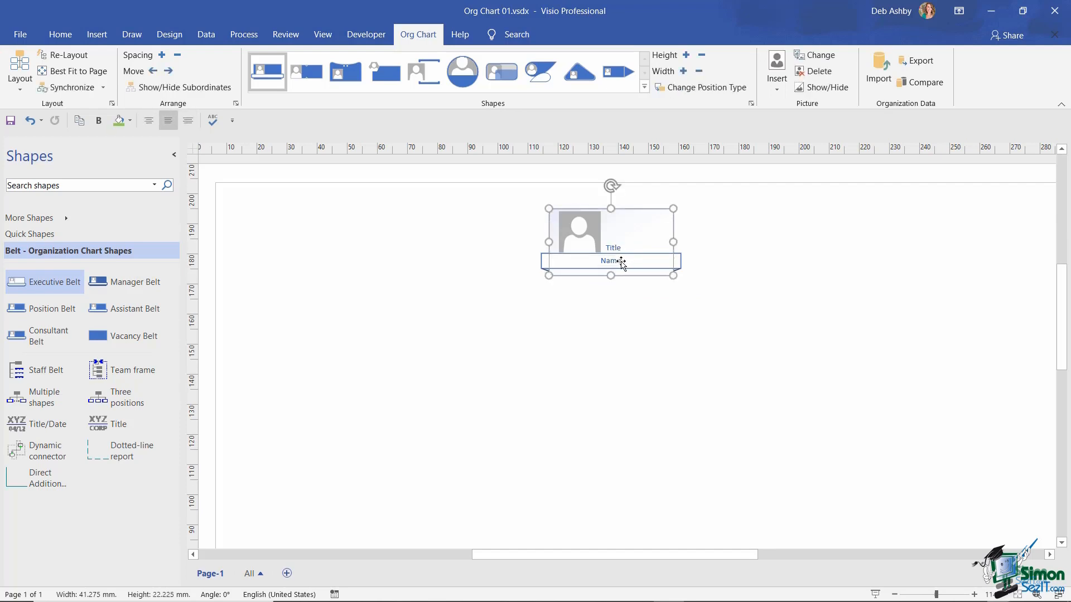
double_click(638, 248)
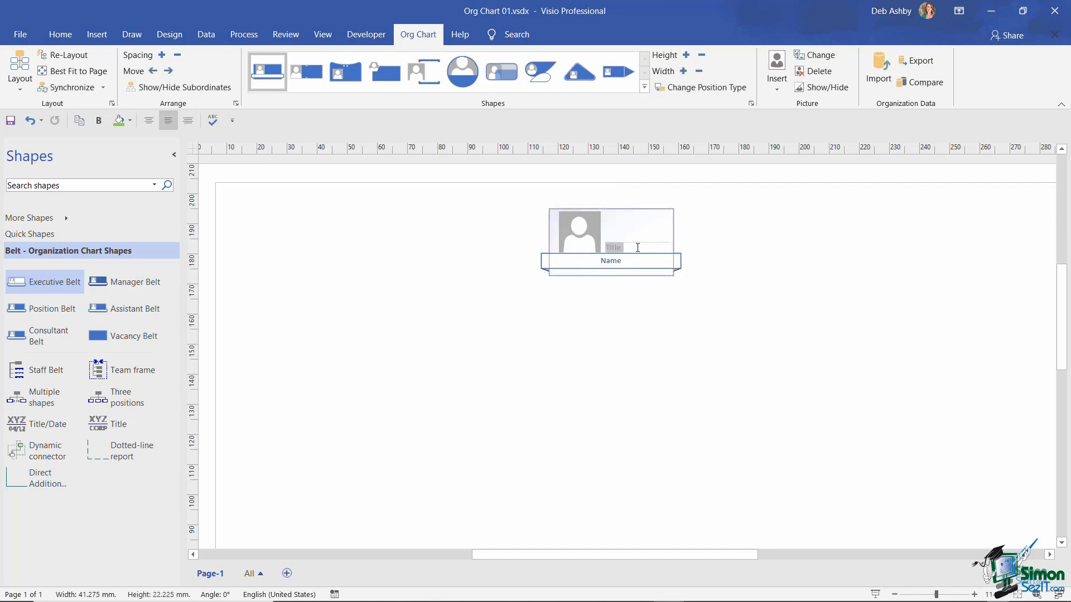
type("CEO")
double_click(611, 262)
type("Diane Dixon")
left_click(779, 278)
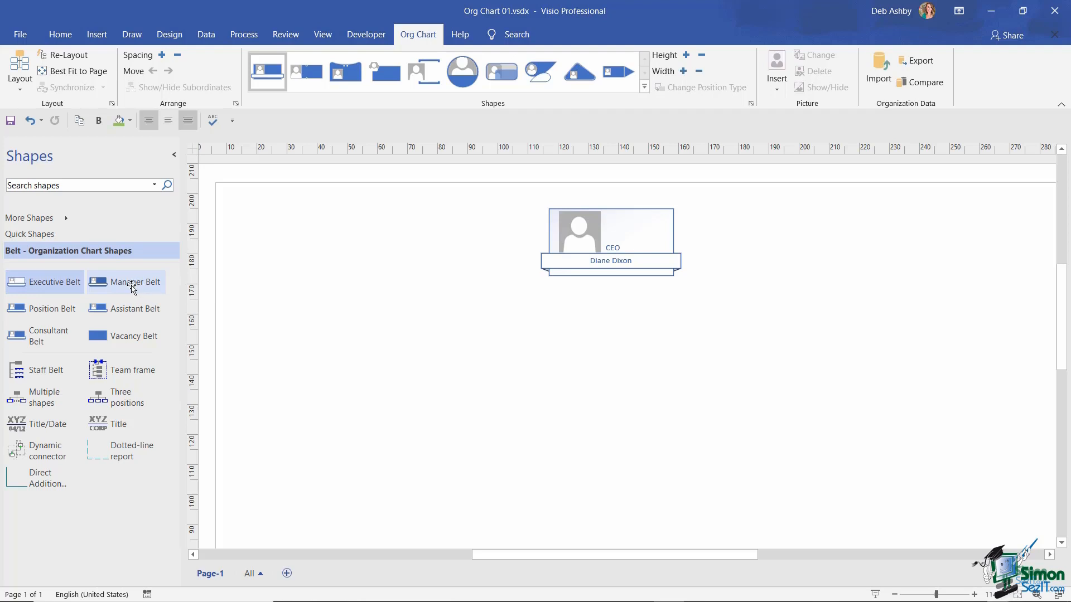
Add a Manager Belt shape reporting to the CEO and label it with the manager's full name and Accounts Director.
left_click_drag(118, 283, 606, 242)
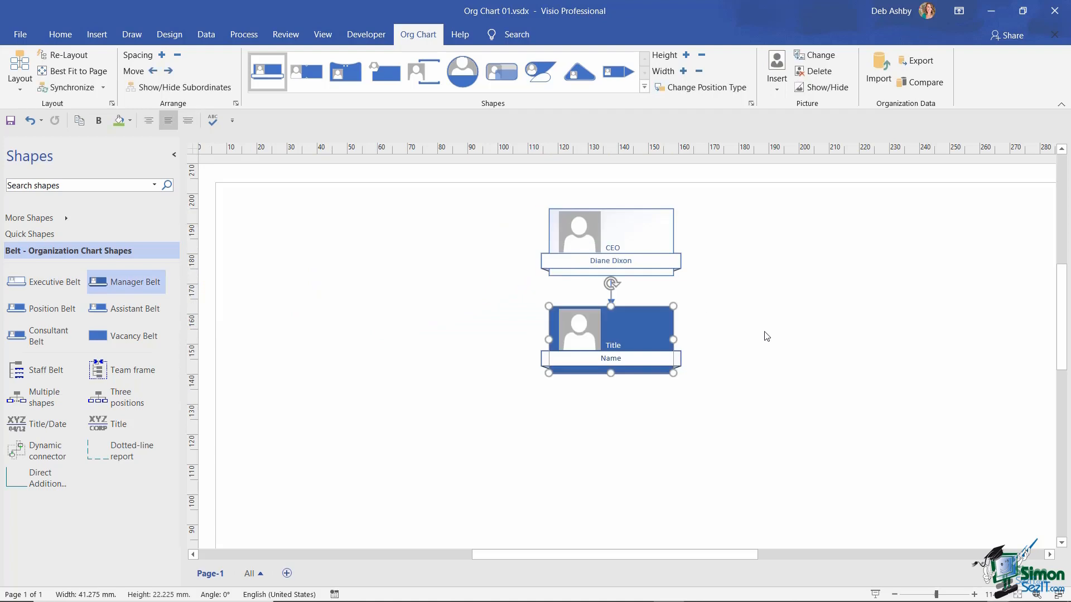
left_click(779, 305)
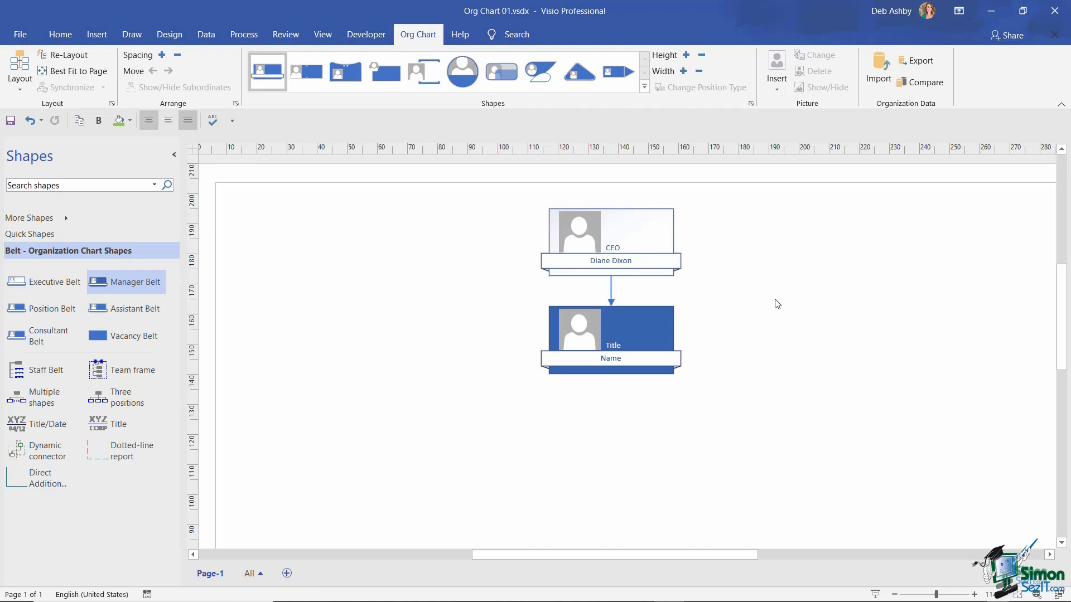
double_click(615, 345)
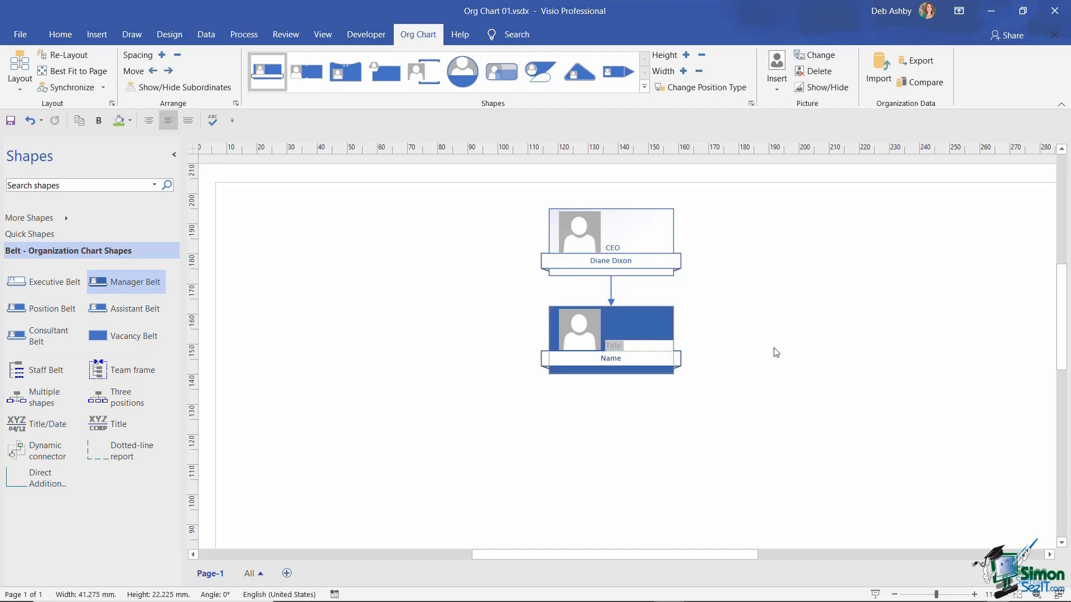
type("Deb Ashby")
left_click(609, 360)
type("Accounts Director")
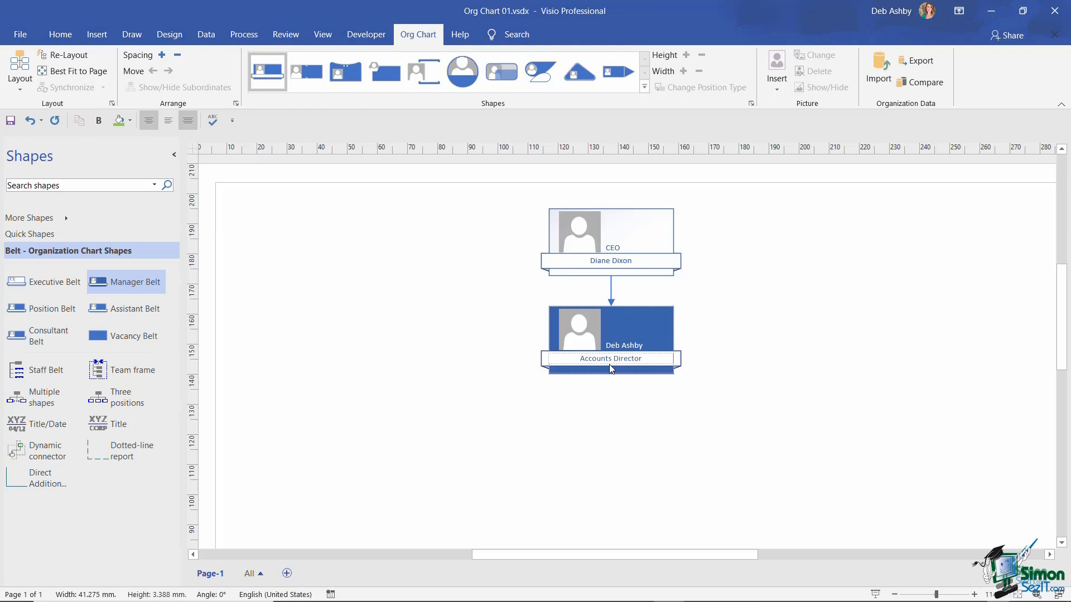
left_click(754, 372)
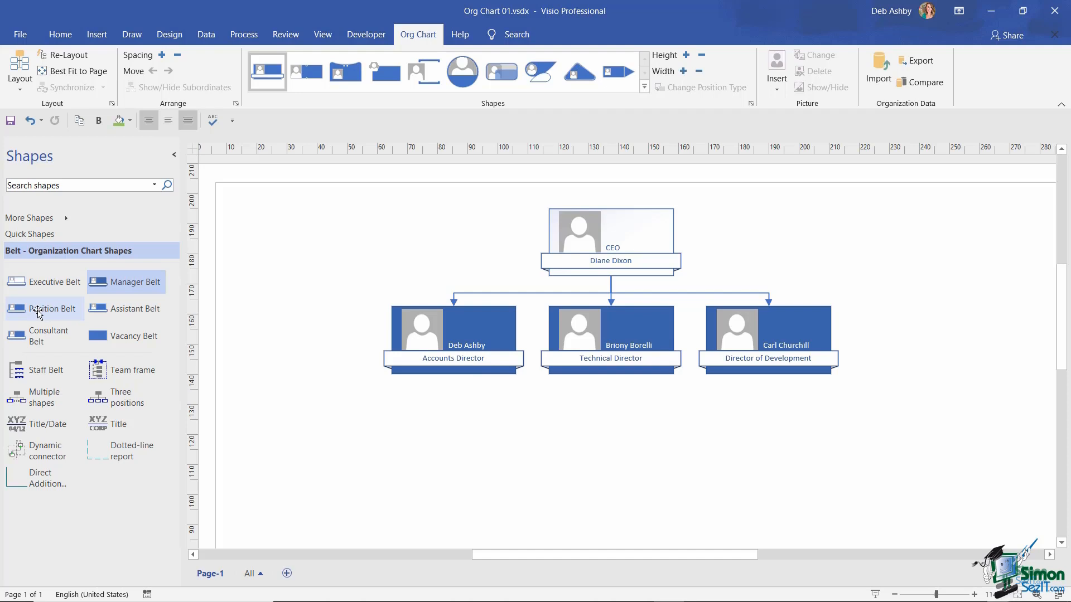
Add a Position Belt shape under the Accounts Director and label it with the employee's full name and Senior Accountant.
left_click_drag(34, 311, 450, 337)
scroll(652, 388, "down", 2)
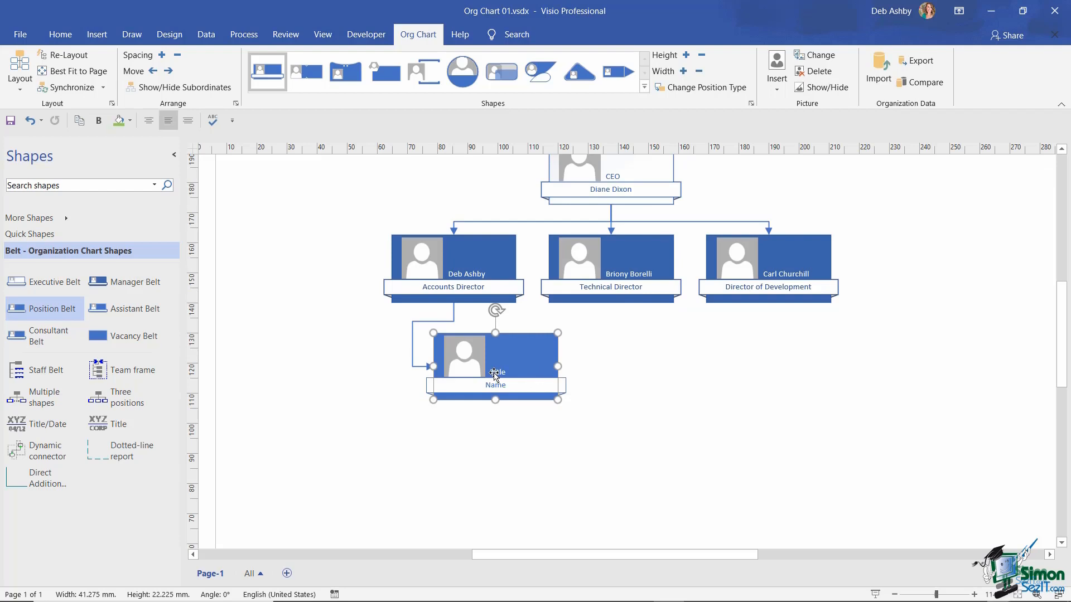
key("F2")
type("Keit")
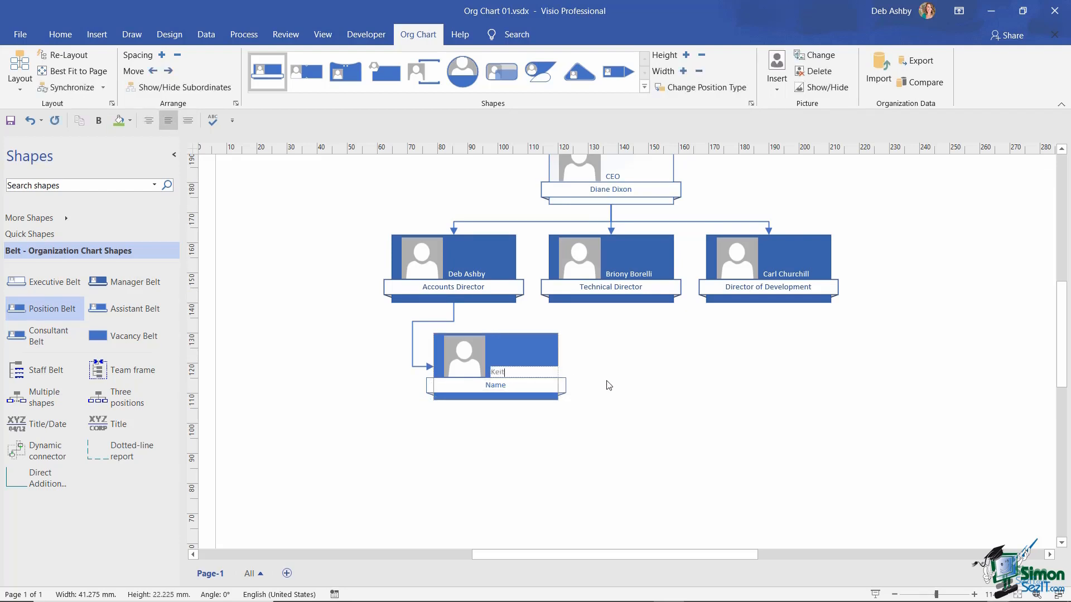
type("h Ledger")
left_click(519, 390)
type("Senior Accountant")
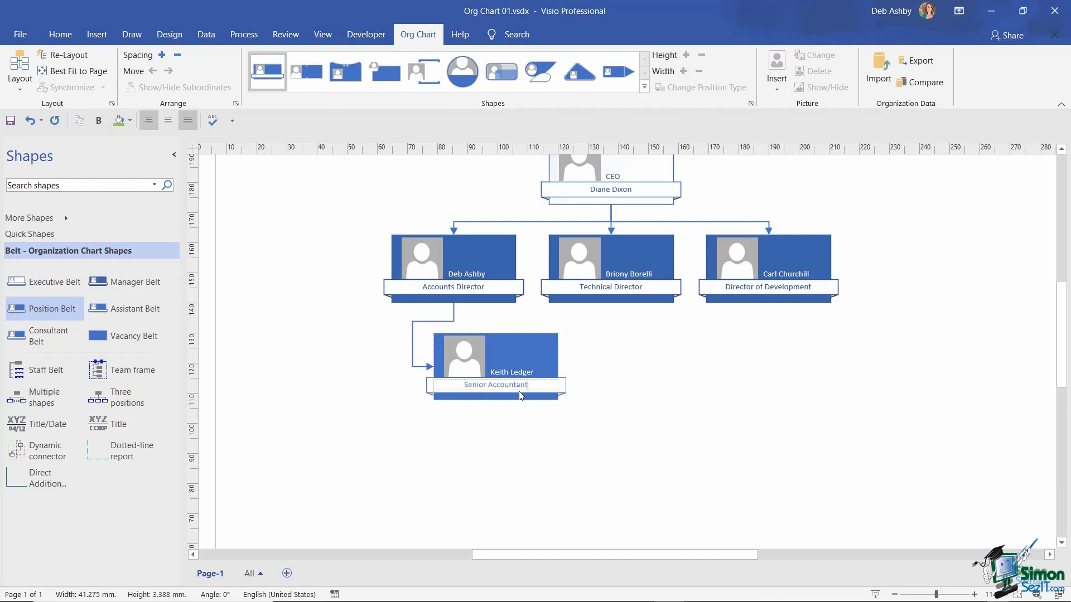
left_click(225, 246)
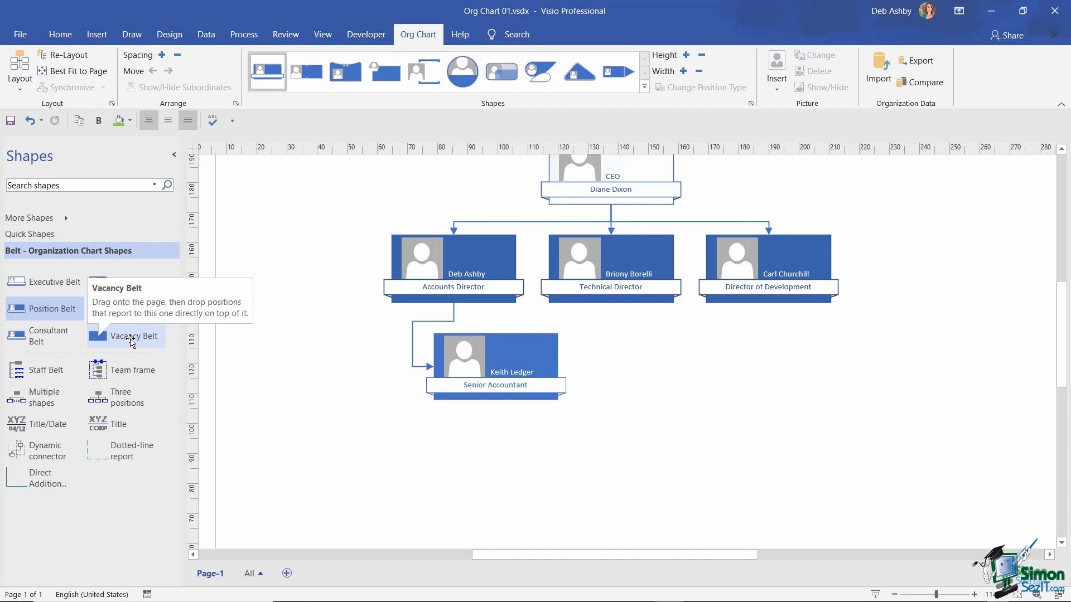
Add a Vacancy Belt shape under the Accounts Director with the name Open and the title Senior Accountant.
left_click_drag(106, 340, 454, 273)
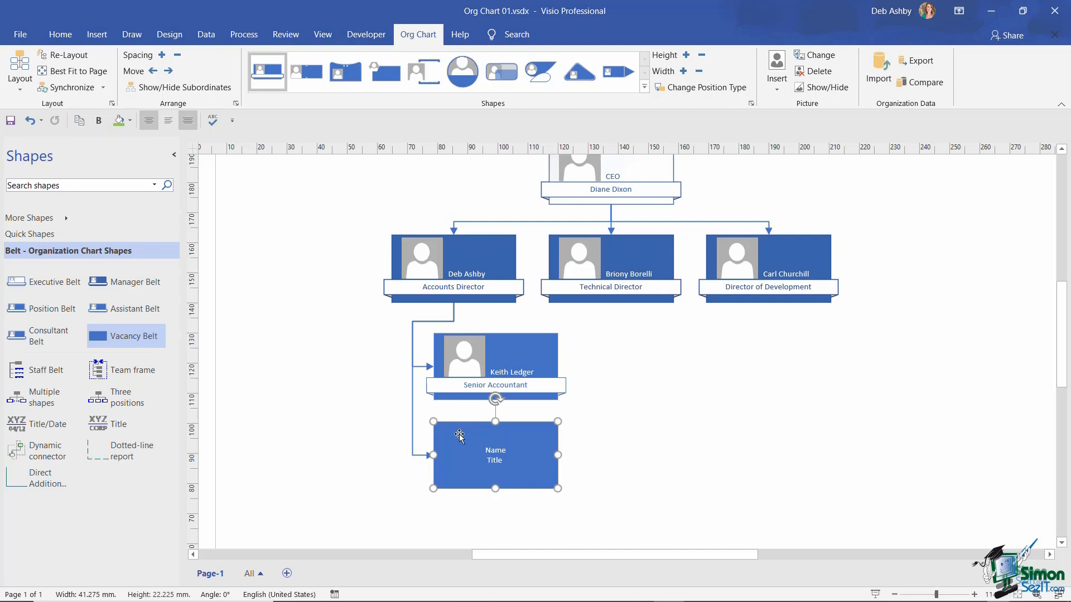
left_click(492, 449)
left_click(492, 449)
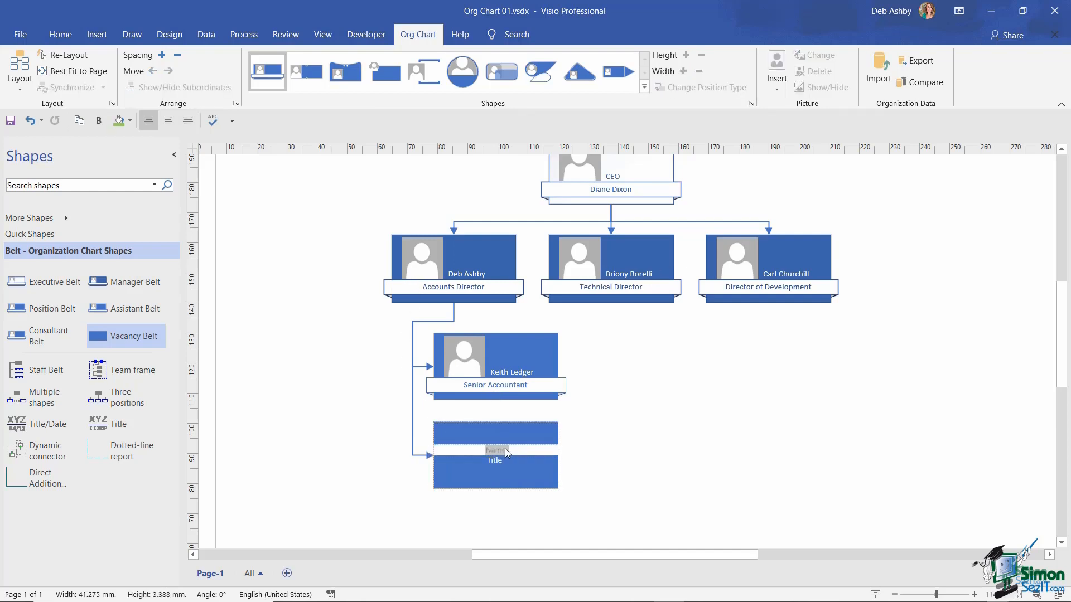
type("Open")
double_click(496, 462)
type("Senior Accountant")
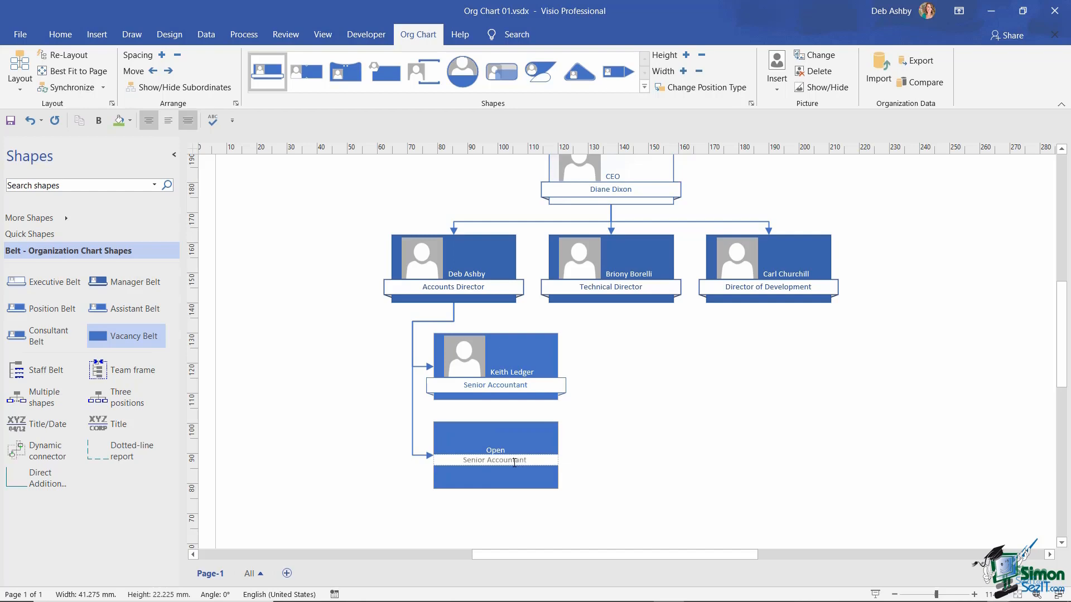
left_click(644, 439)
Add an Assistant Belt shape reporting to the CEO.
scroll(644, 438, "up", 1)
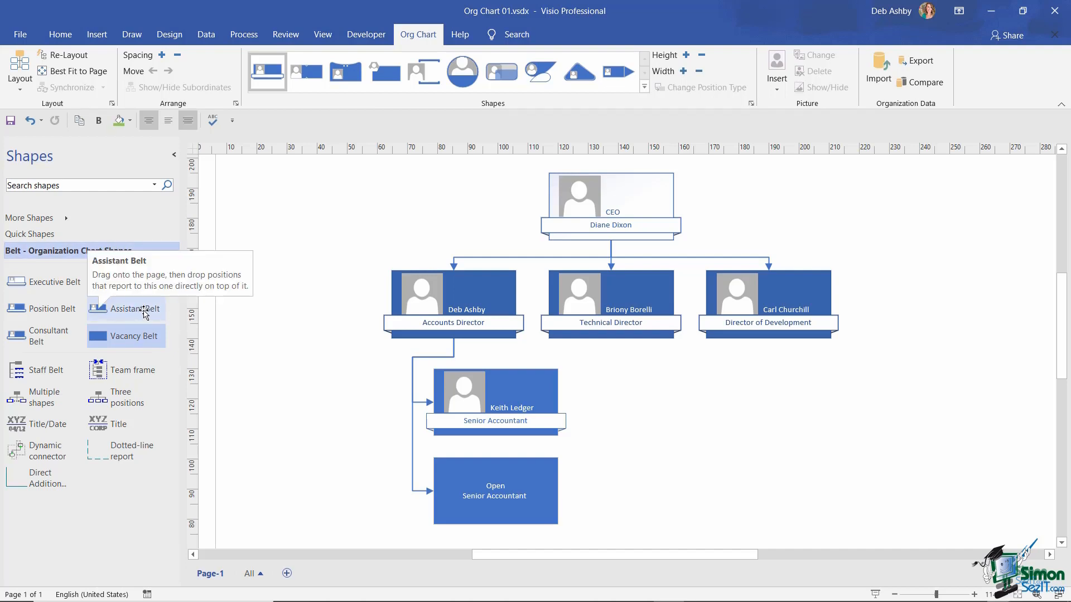
left_click(895, 595)
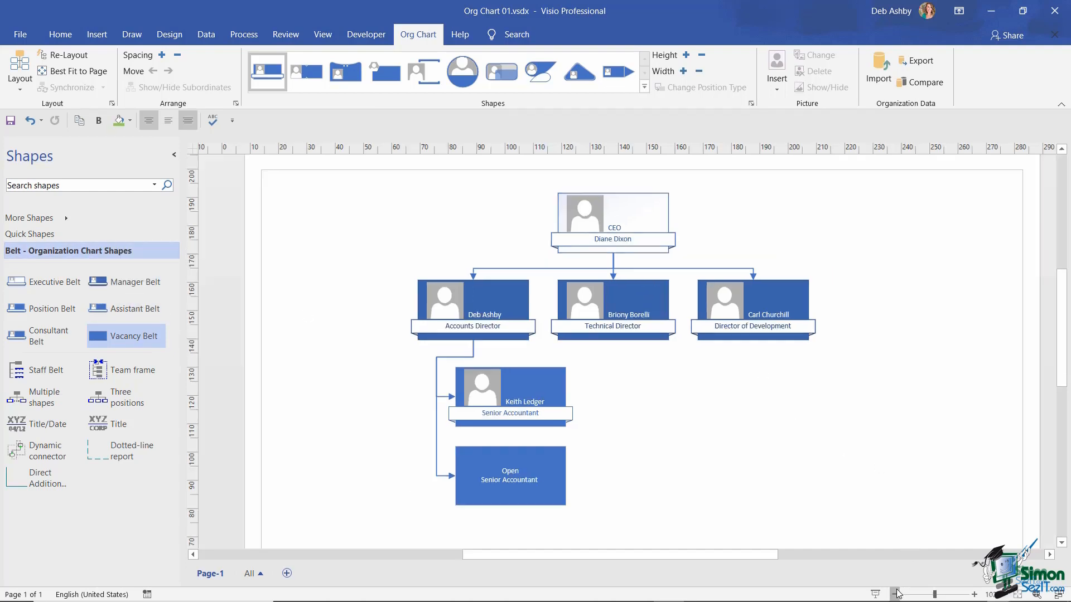
left_click(894, 594)
left_click(895, 594)
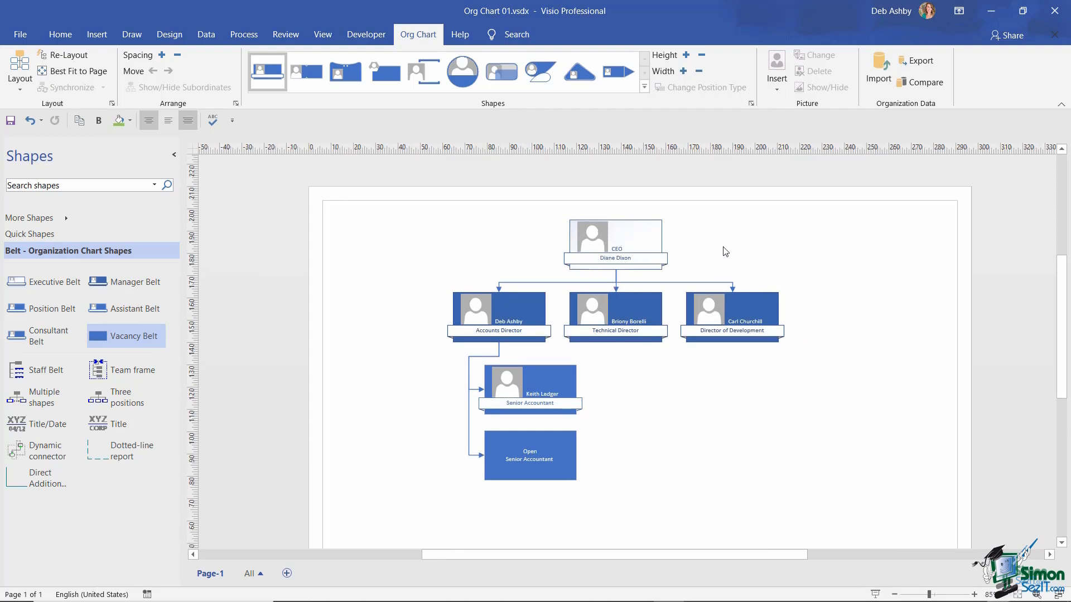
left_click_drag(107, 308, 652, 264)
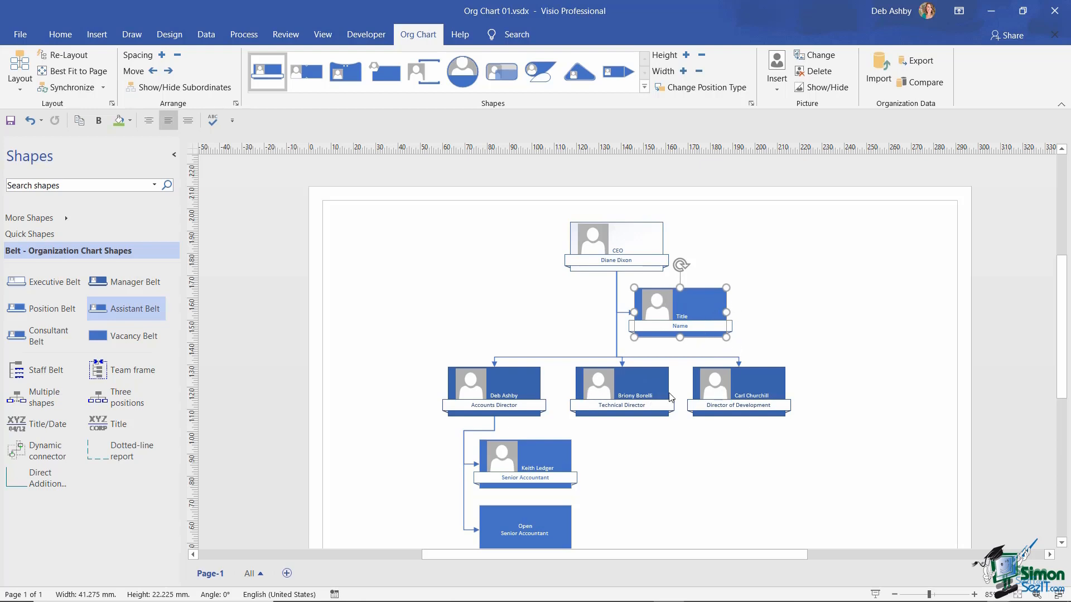
Set the assistant shape's title to PA and enter the assistant's full name.
left_click(685, 325)
left_click(707, 319)
type("PA")
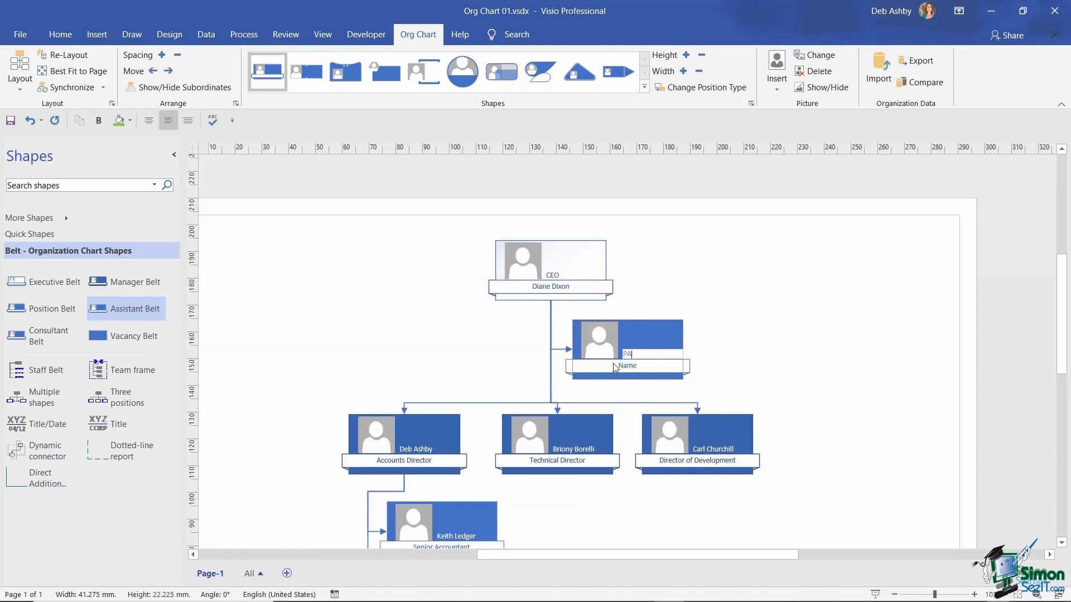
left_click(613, 366)
type("Peter")
type(" Bog")
type("novic")
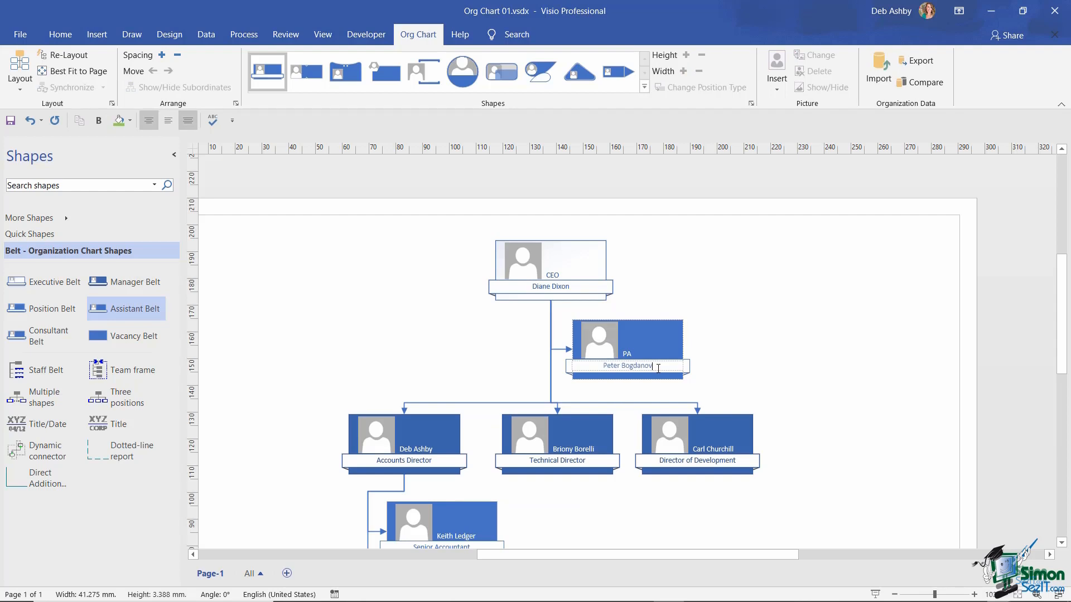
left_click(730, 307)
Add a Three positions shape set reporting to the Director of Development.
left_click(894, 593)
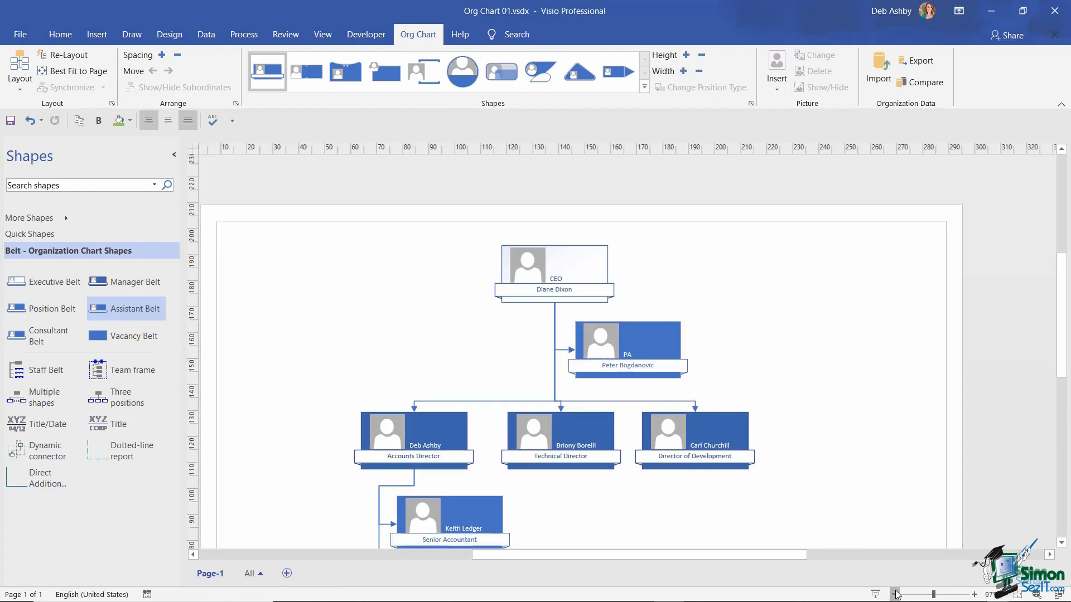
left_click(894, 592)
left_click(894, 592)
scroll(768, 403, "down", 3)
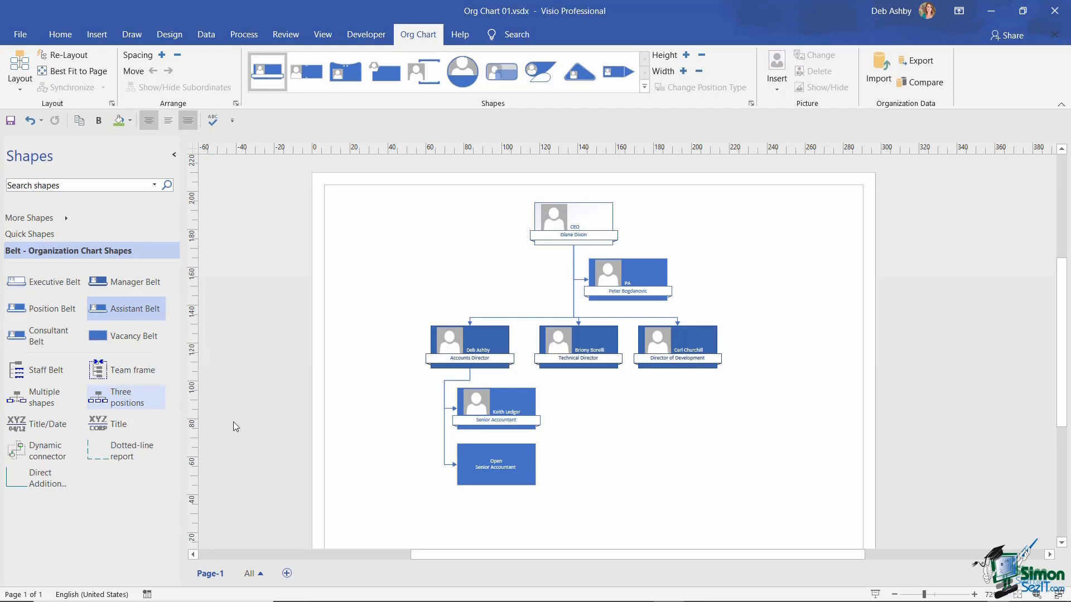
left_click(974, 596)
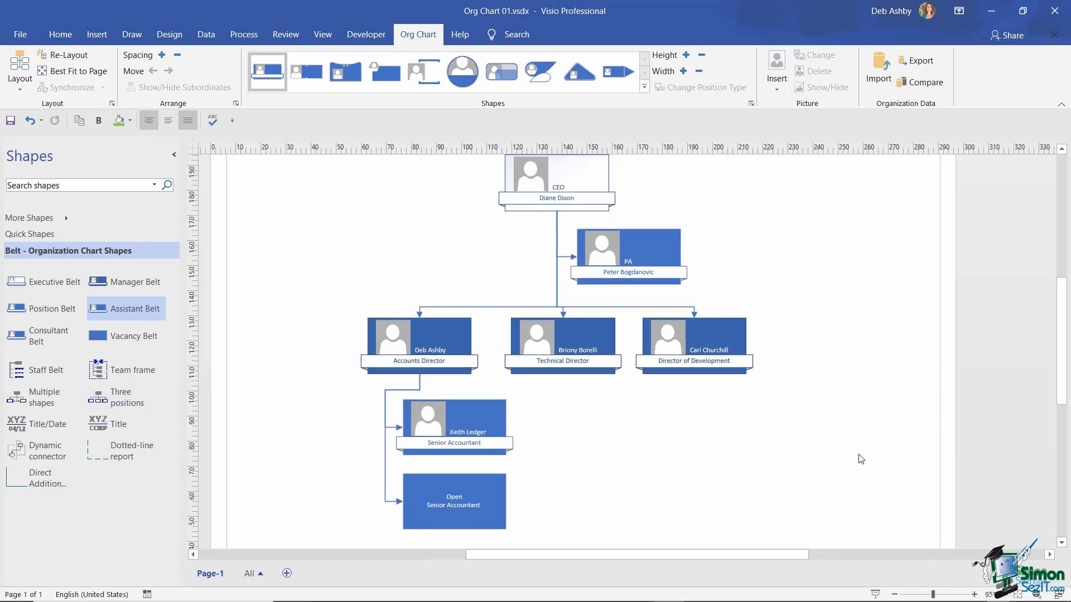
scroll(809, 440, "down", 1)
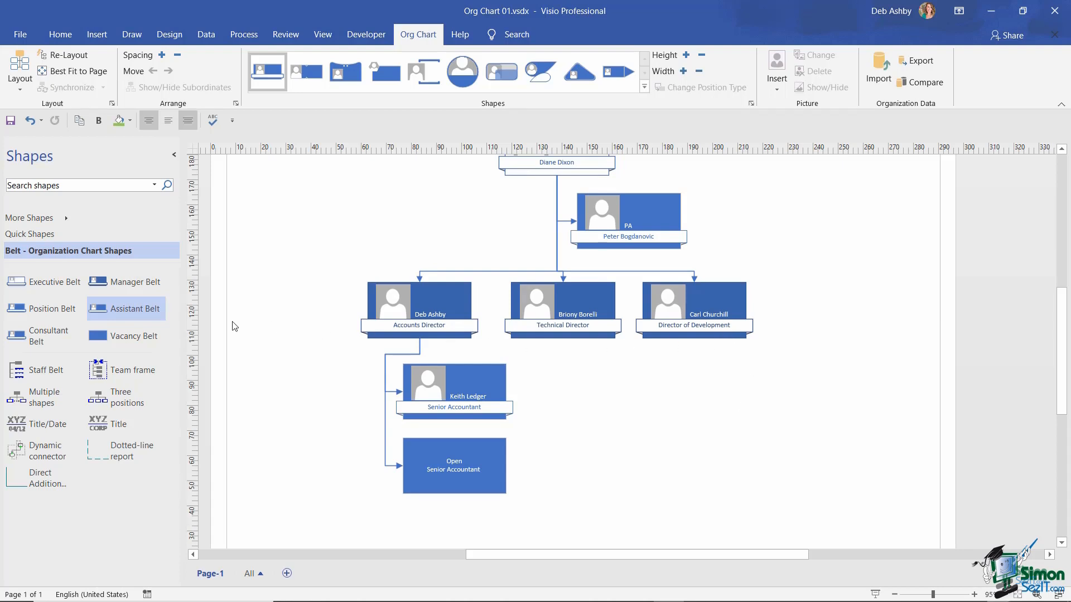
left_click_drag(115, 402, 688, 312)
scroll(865, 390, "down", 1)
left_click(865, 390)
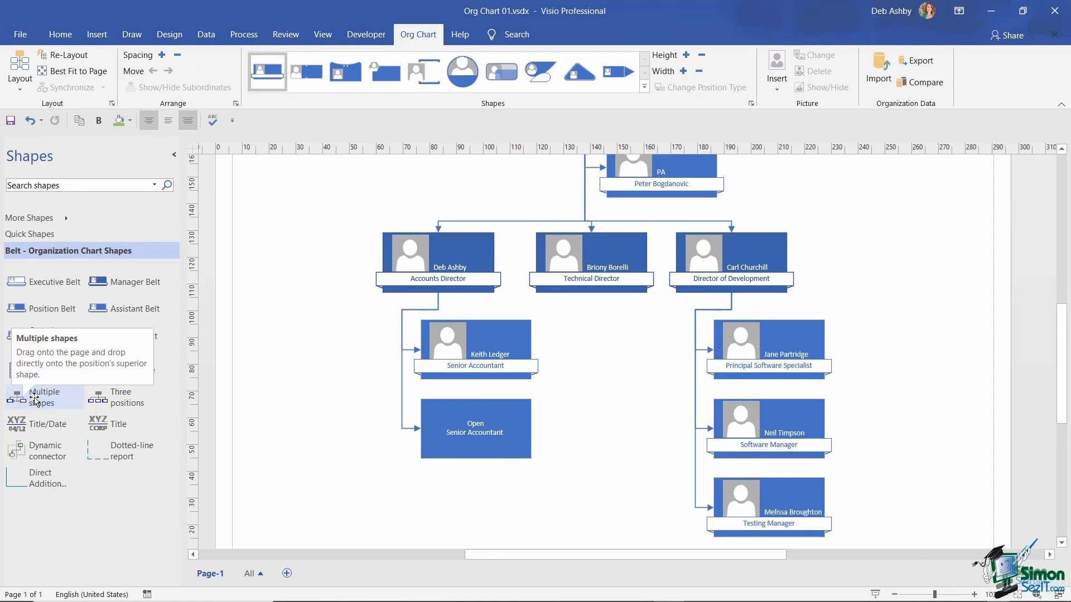
Add a Multiple shapes set of 5 Position shapes reporting to the Technical Director.
left_click_drag(34, 400, 597, 262)
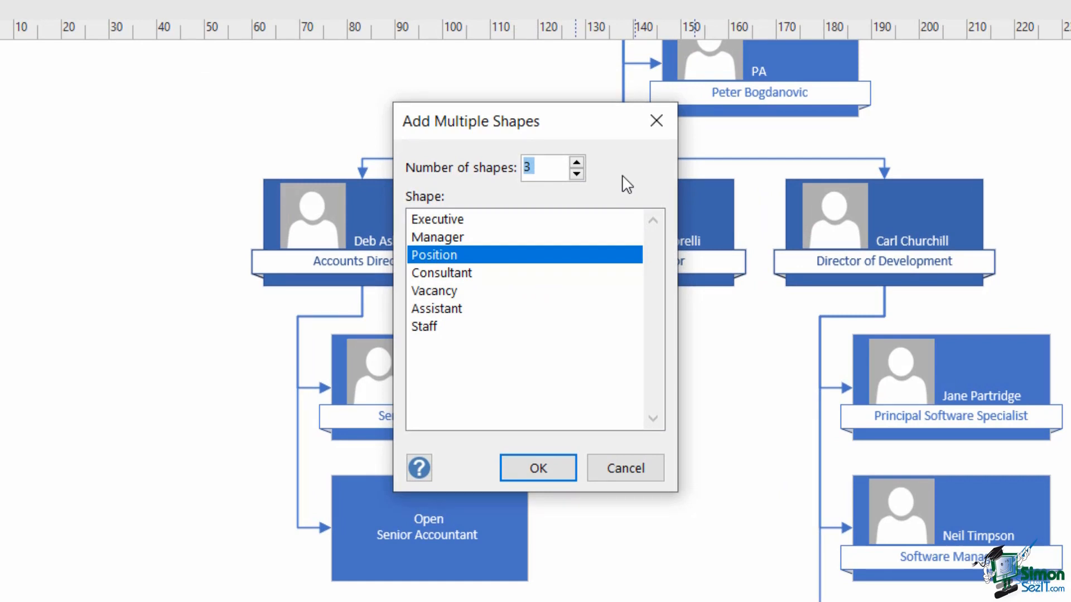
left_click_drag(581, 119, 364, 122)
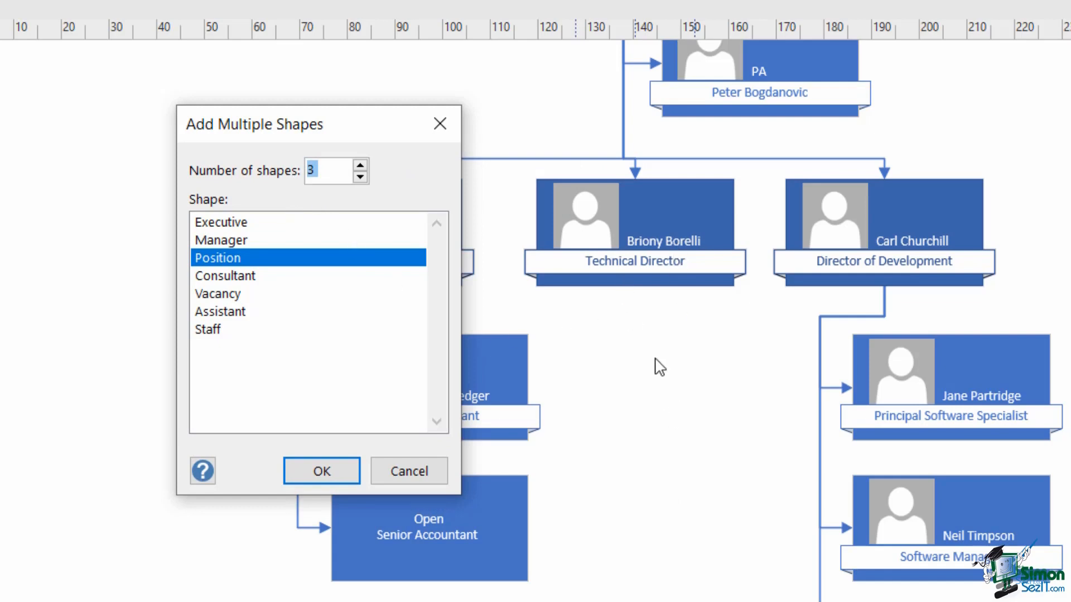
left_click(359, 166)
left_click(359, 165)
left_click(226, 257)
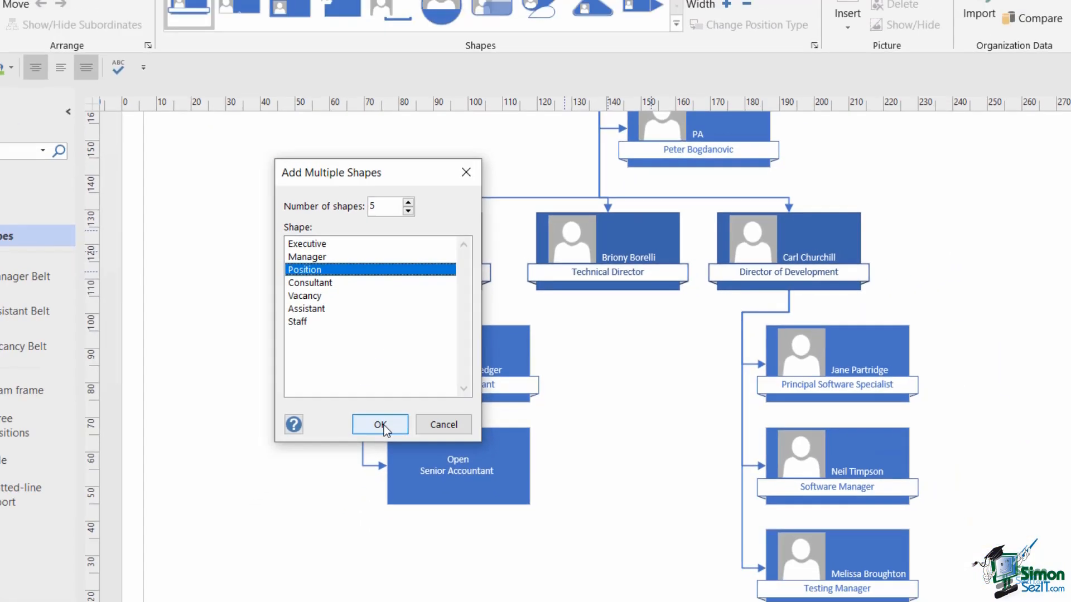
left_click(383, 425)
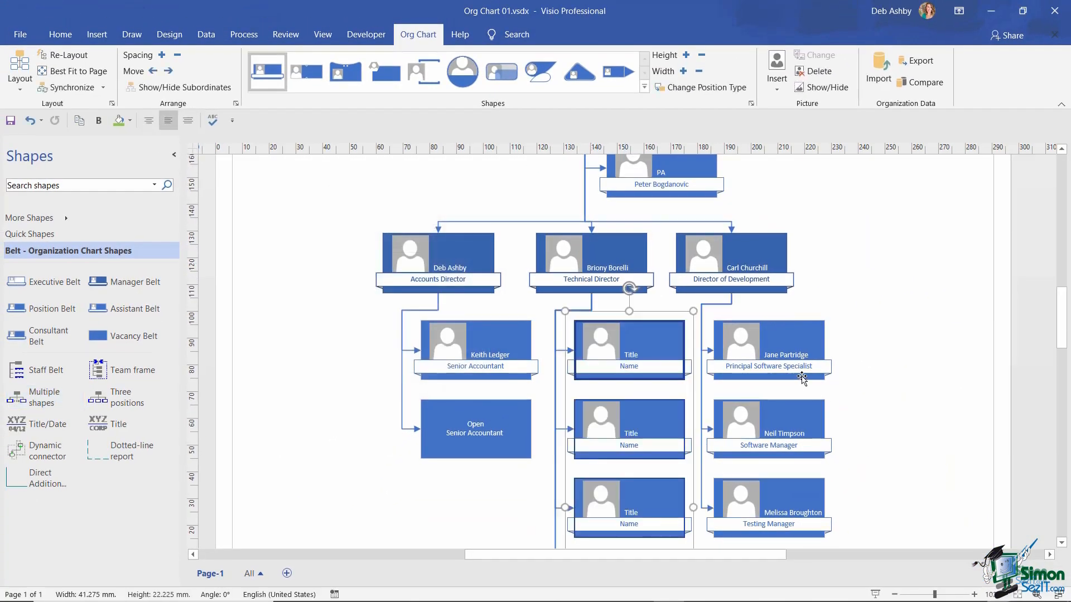
left_click(870, 326)
Re-layout the whole organization chart to even out the arrangement of the branches.
scroll(867, 326, "down", 5)
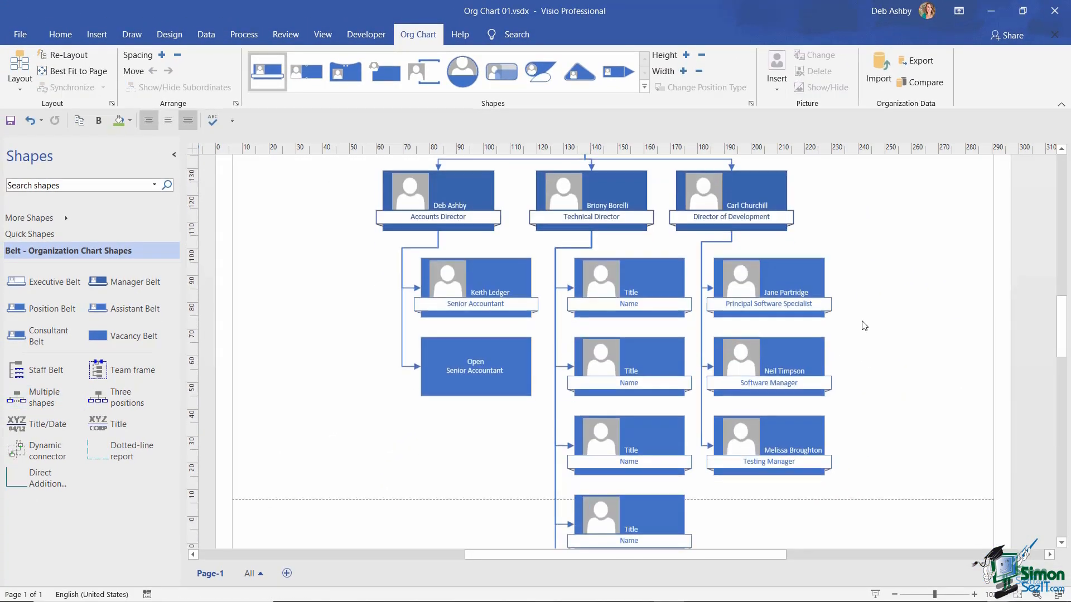
scroll(864, 325, "up", 9)
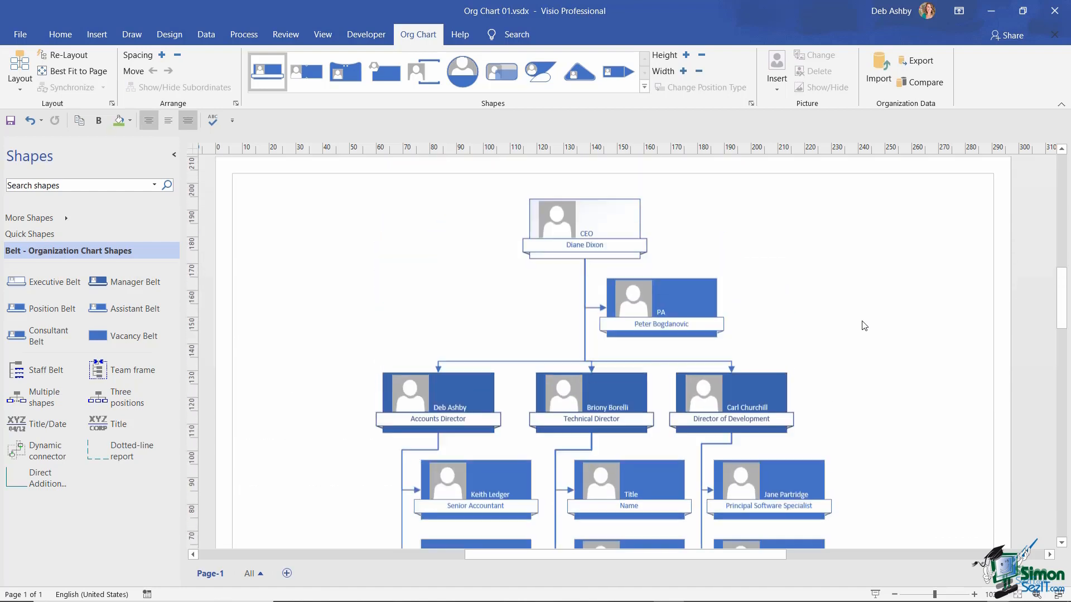
scroll(862, 327, "down", 4)
scroll(864, 328, "down", 2)
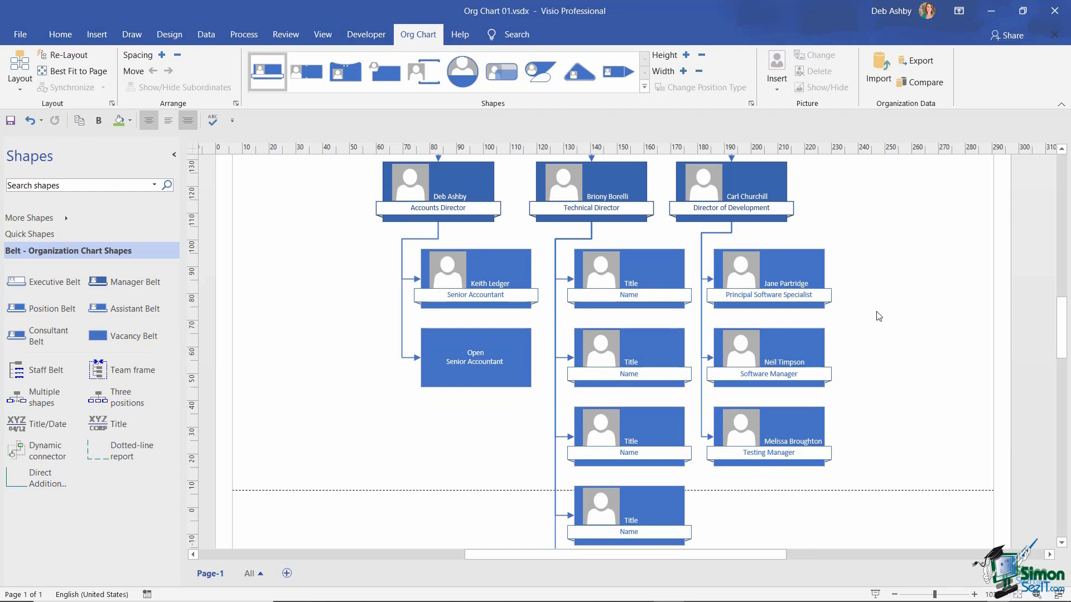
scroll(876, 313, "up", 4)
scroll(878, 316, "down", 3)
scroll(878, 316, "down", 4)
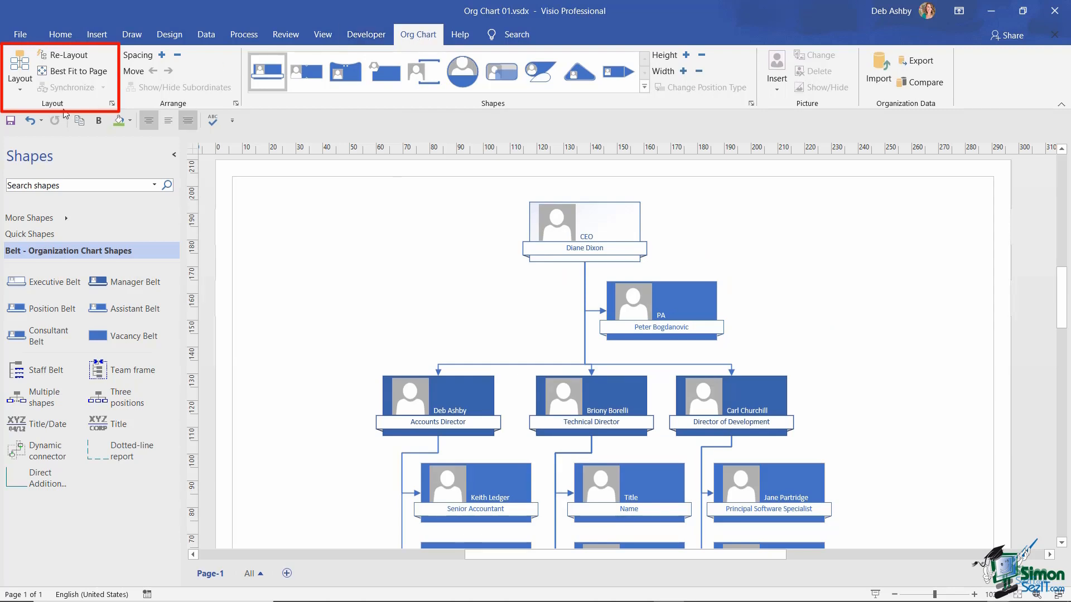
left_click(78, 56)
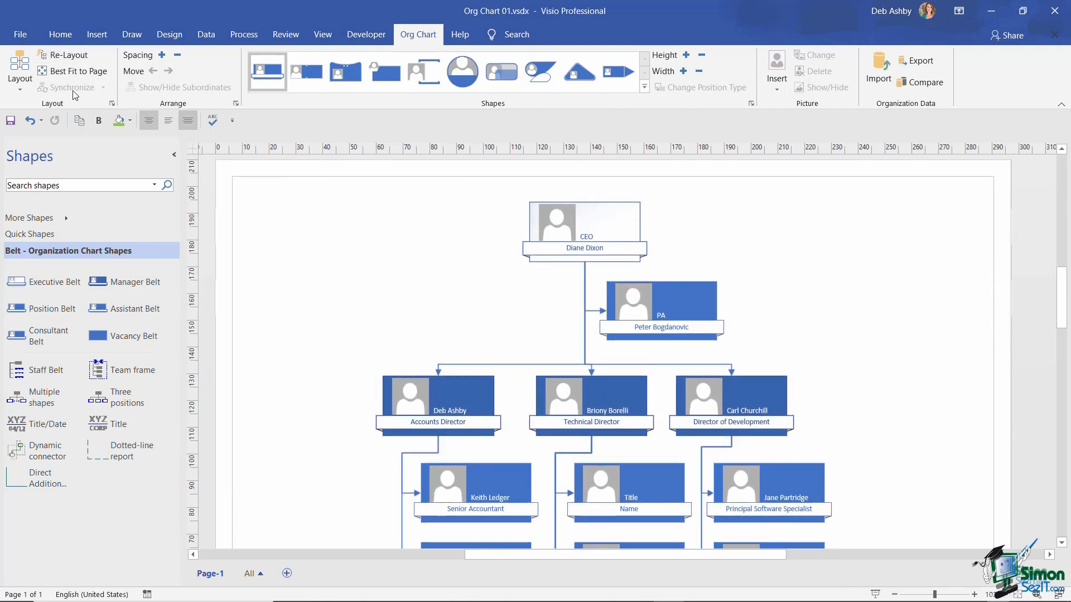
left_click(72, 58)
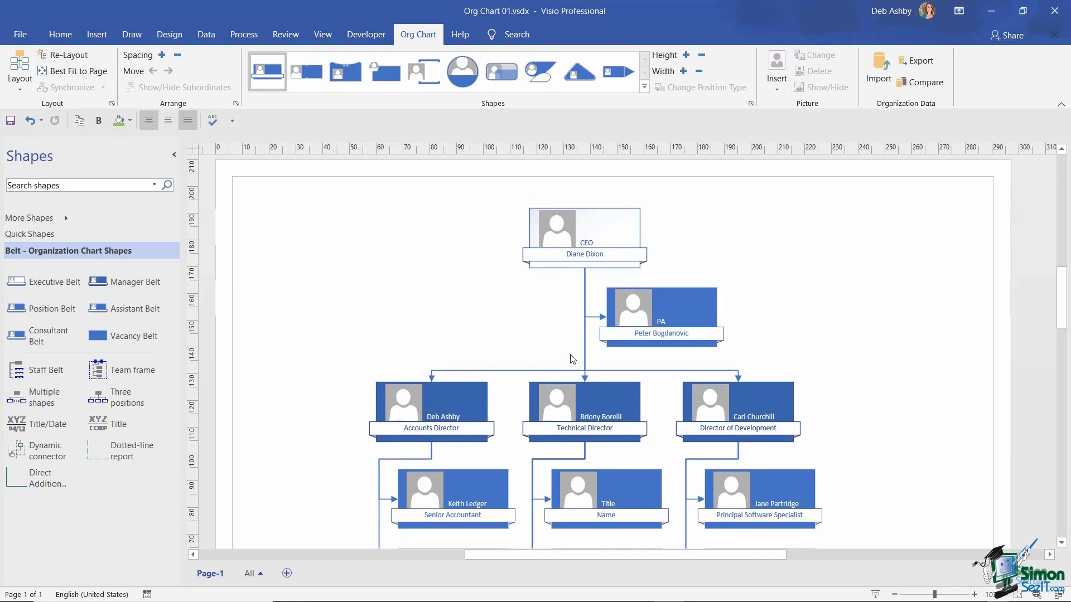
Apply Best Fit to Page to the organization chart.
scroll(885, 295, "down", 5)
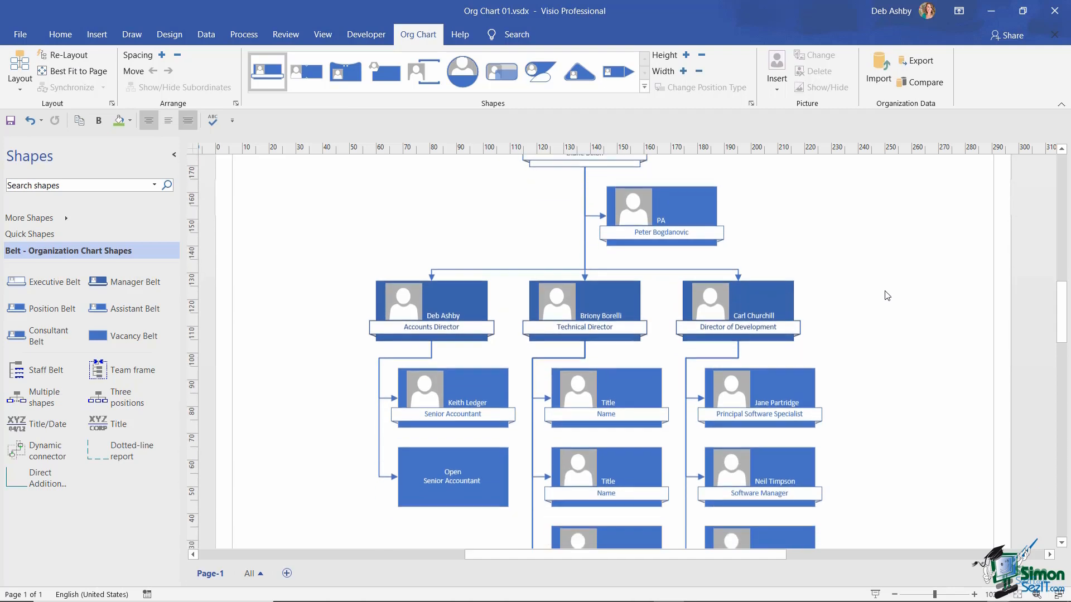
scroll(886, 294, "down", 1)
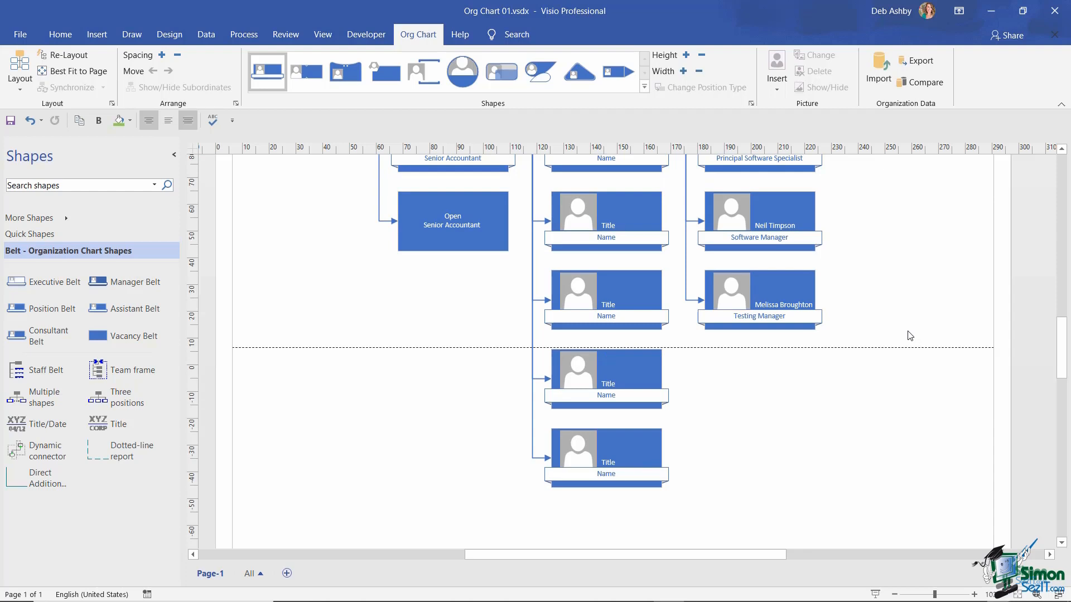
scroll(910, 335, "up", 8)
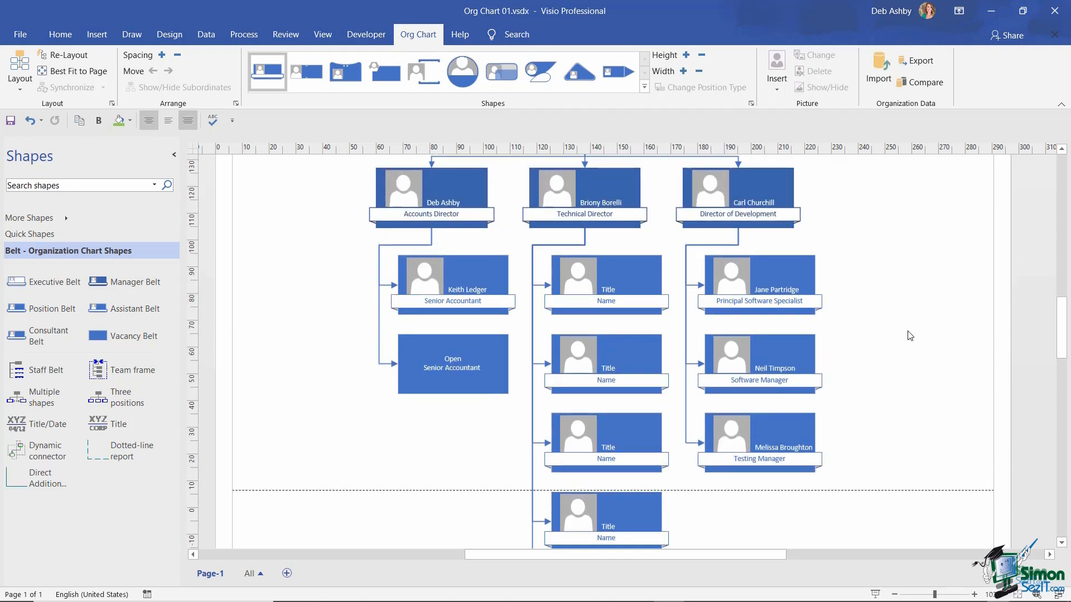
scroll(910, 335, "up", 2)
scroll(910, 336, "down", 1)
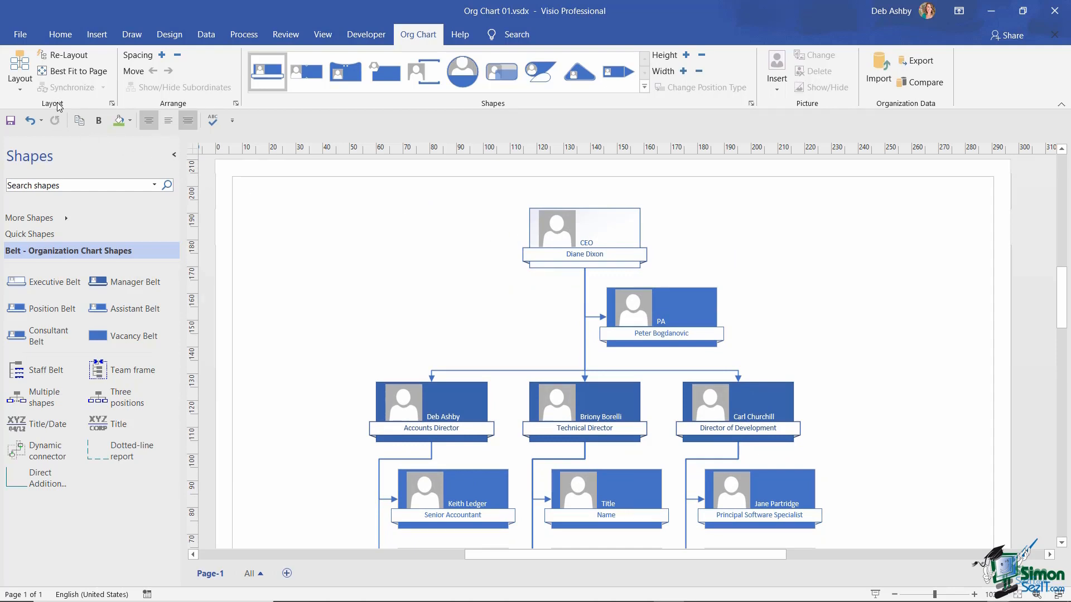
left_click(86, 72)
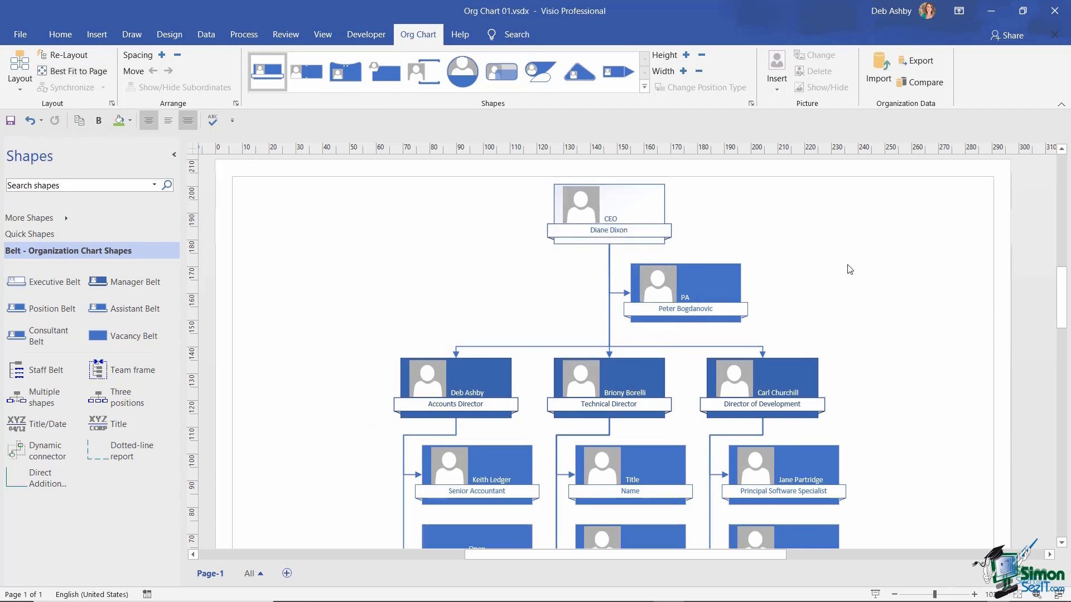
Decrease the spacing between the shapes of the whole organization chart.
scroll(846, 268, "down", 6)
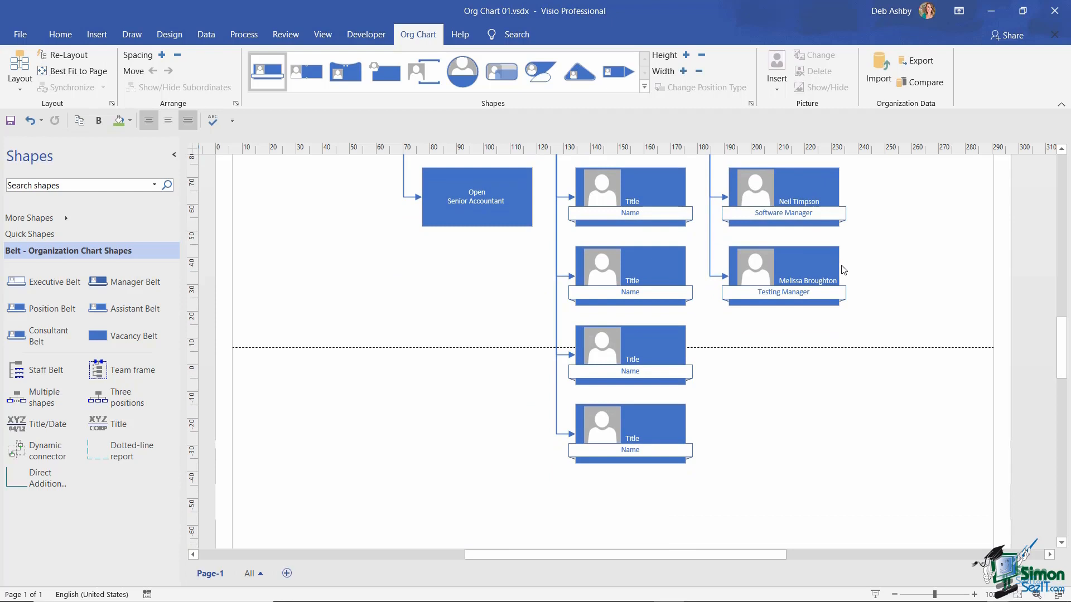
scroll(844, 270, "up", 7)
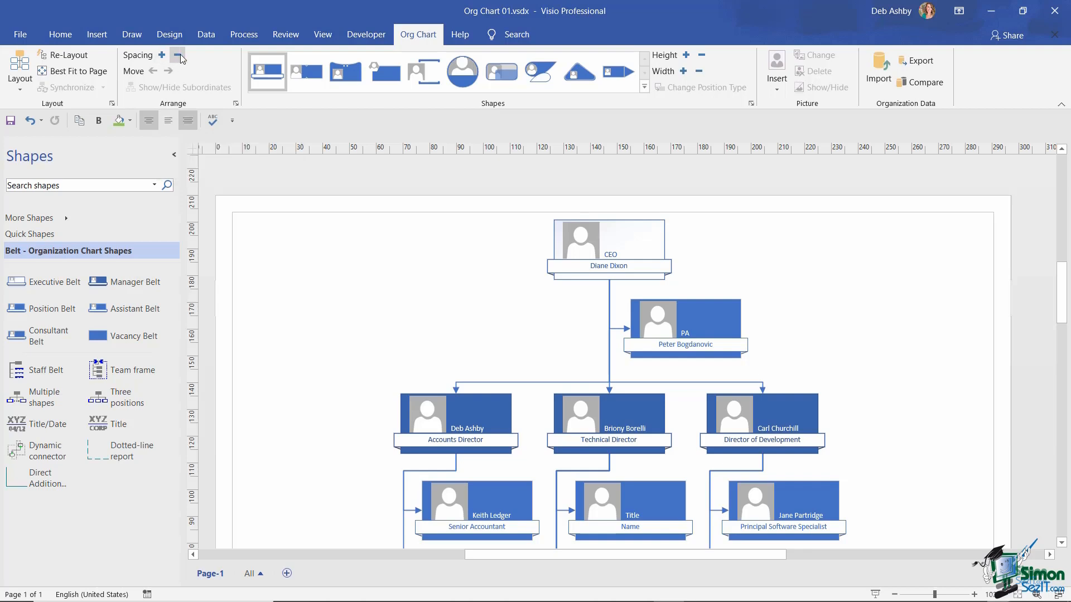
left_click(894, 594)
scroll(907, 451, "down", 3)
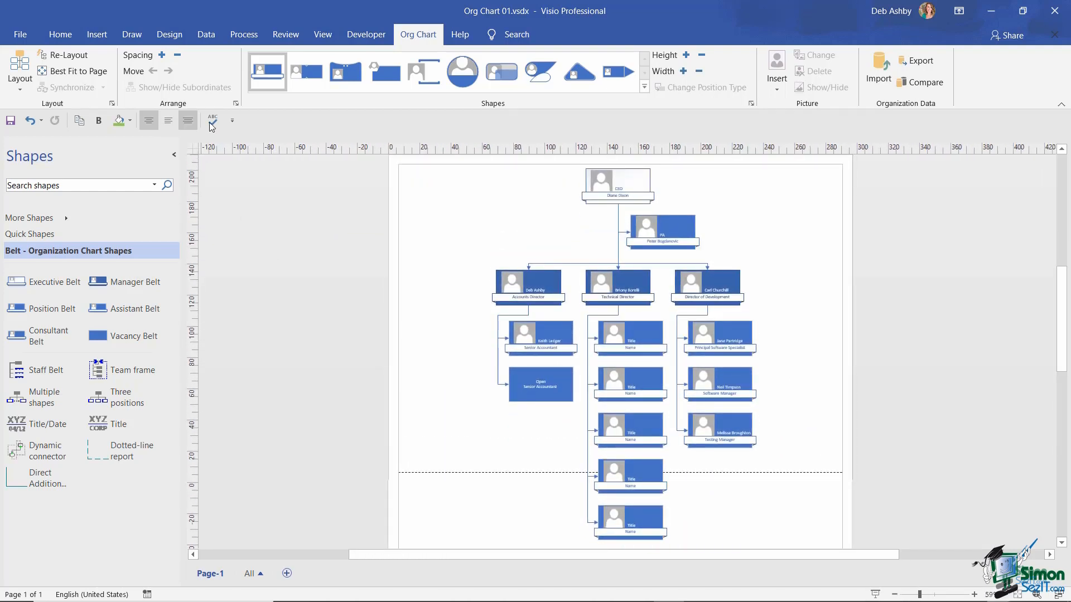
left_click(178, 55)
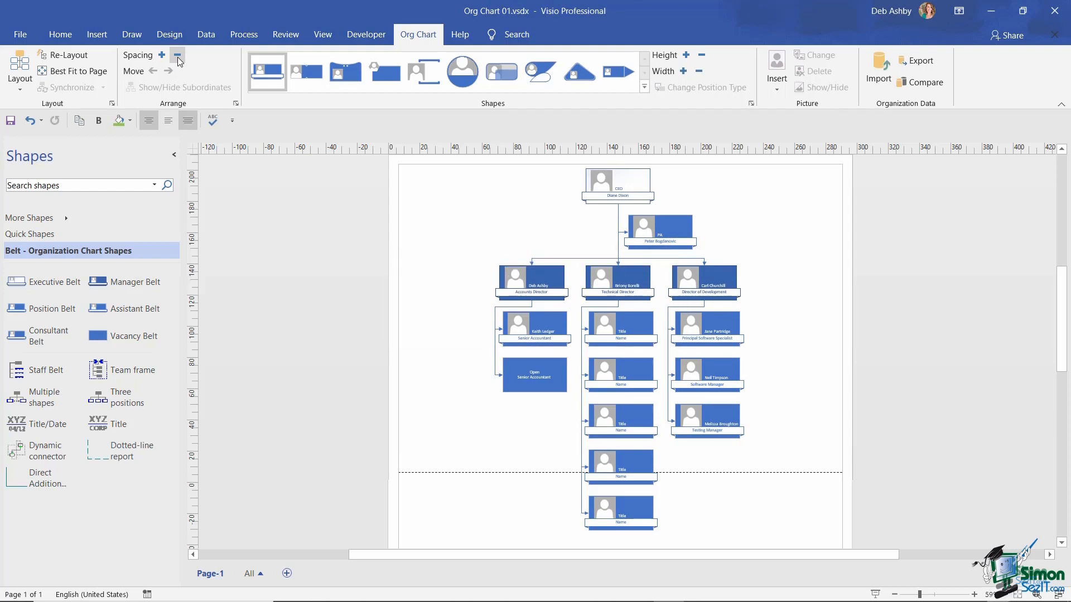
left_click(178, 57)
Hide the subordinates of the Technical Director.
left_click(974, 594)
left_click(974, 595)
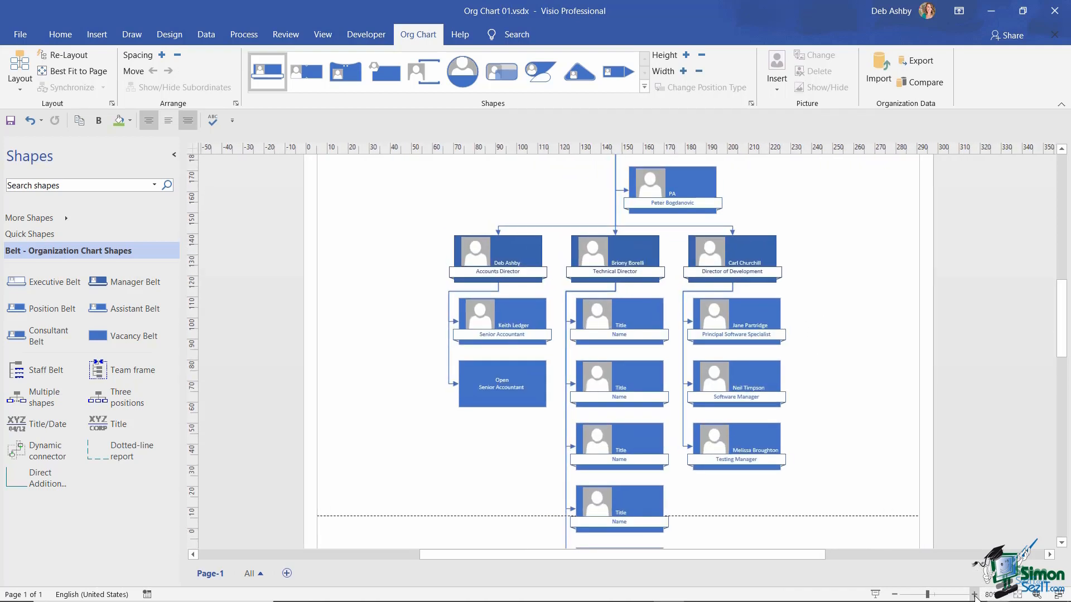
left_click(974, 594)
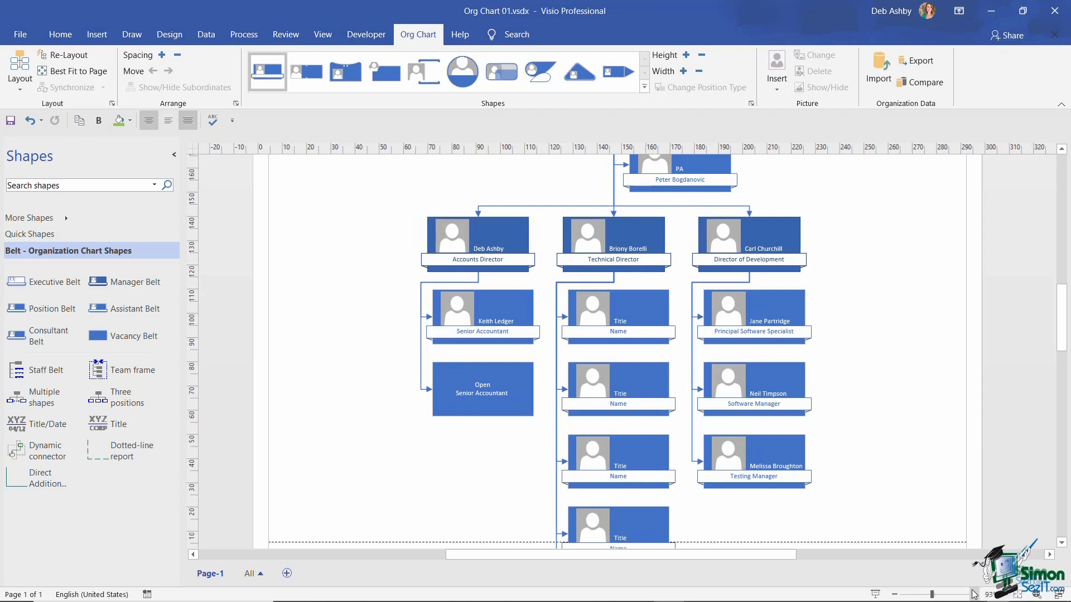
left_click(607, 241)
scroll(621, 301, "down", 5)
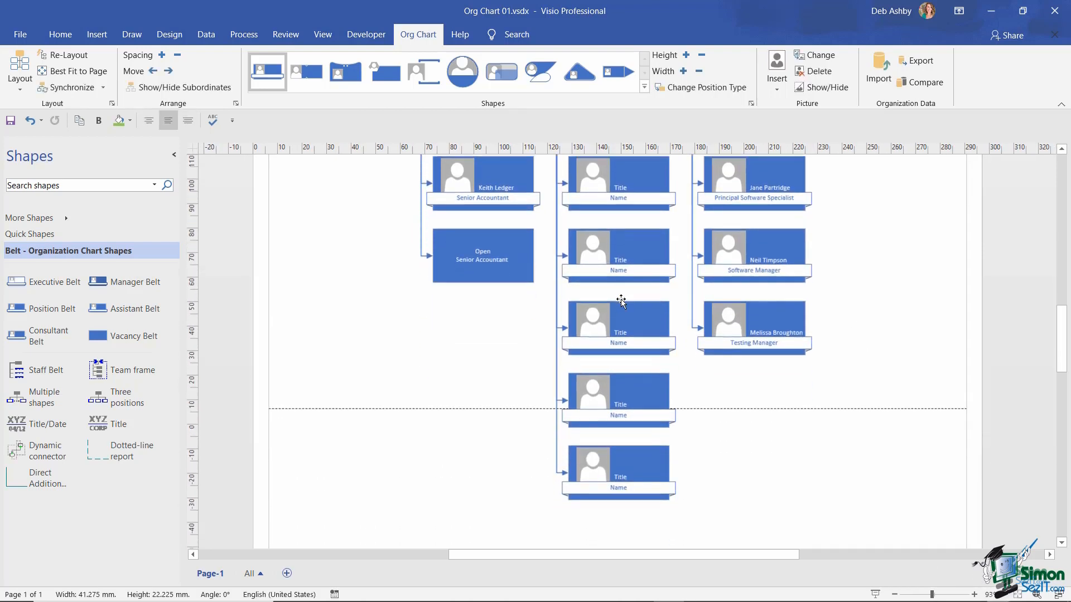
scroll(620, 301, "up", 5)
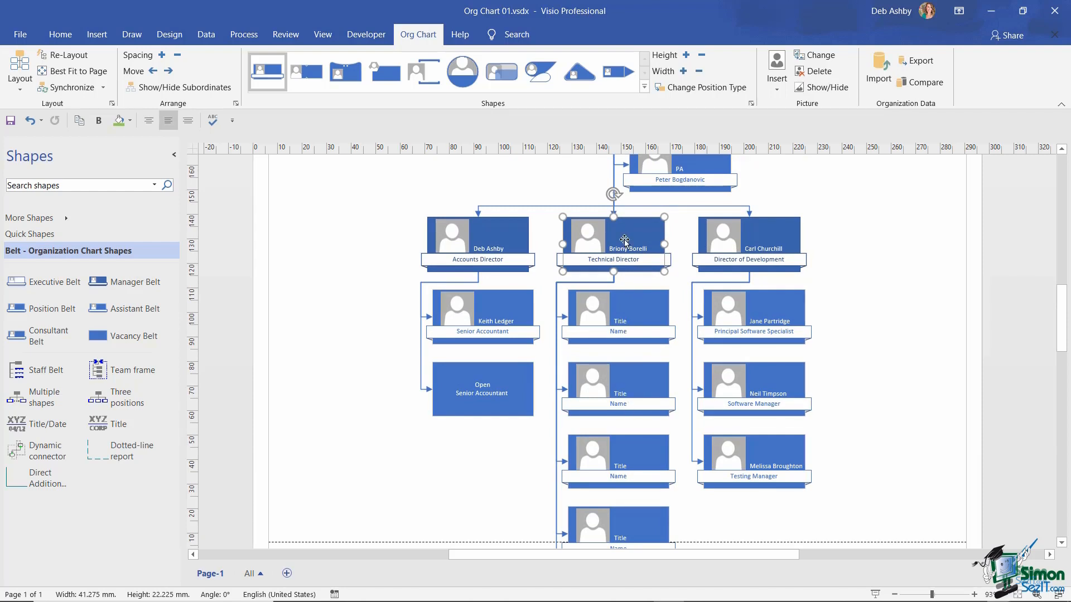
left_click(183, 87)
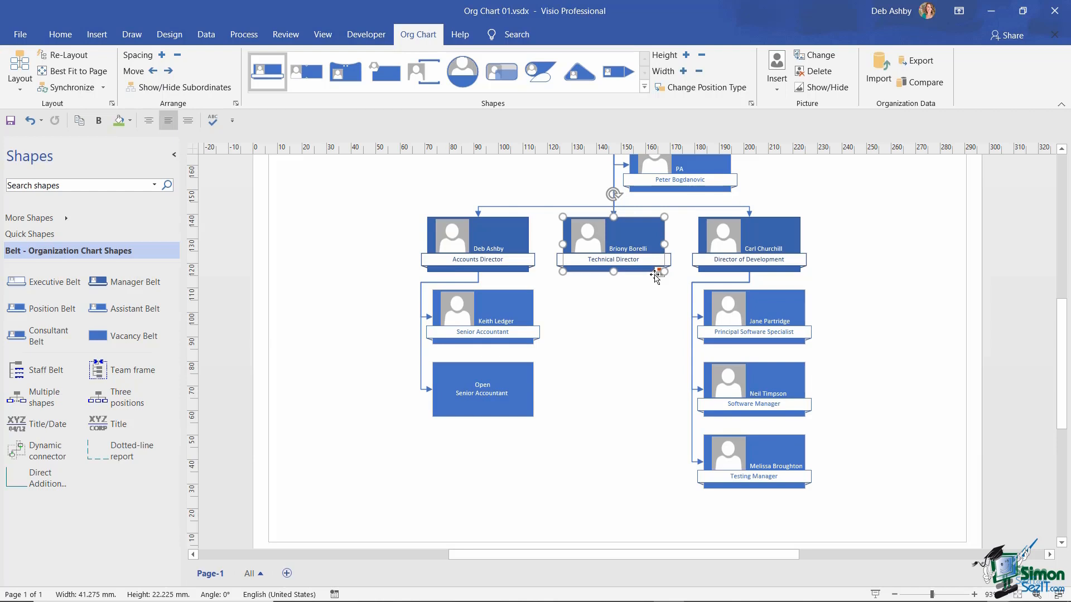
Toggle the Technical Director's subordinates between shown and hidden, ending with them shown.
left_click(204, 89)
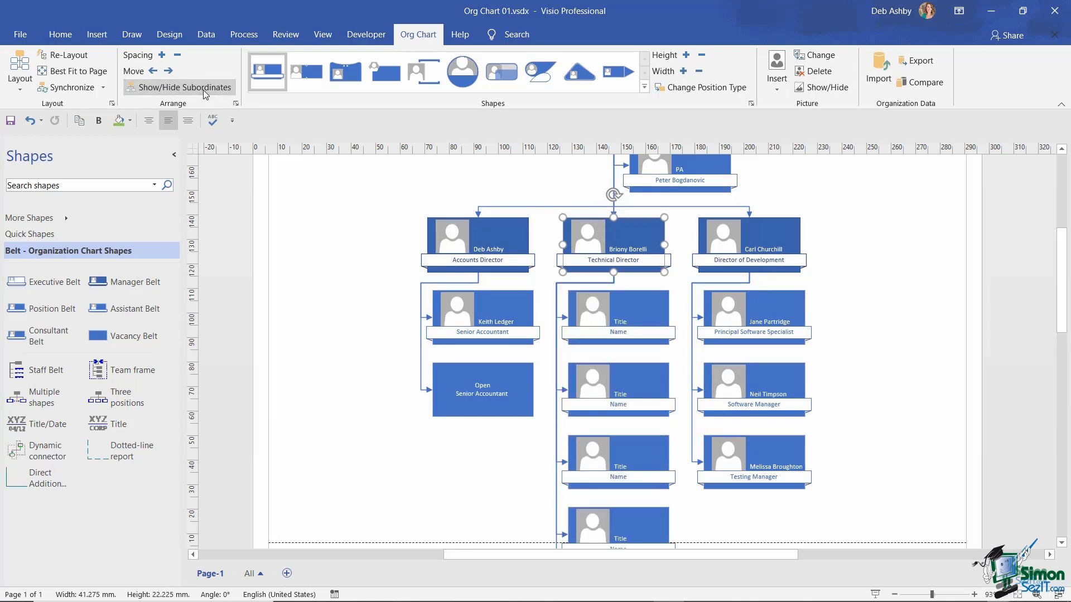
left_click(204, 90)
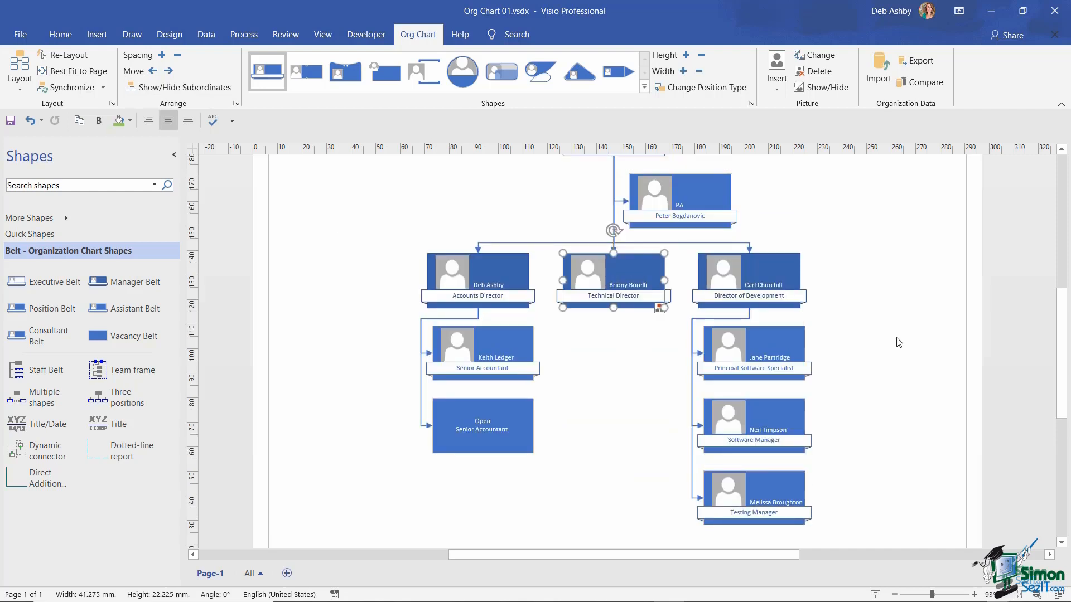
scroll(897, 340, "down", 3)
scroll(897, 340, "up", 3)
scroll(898, 340, "down", 2)
scroll(897, 340, "up", 2)
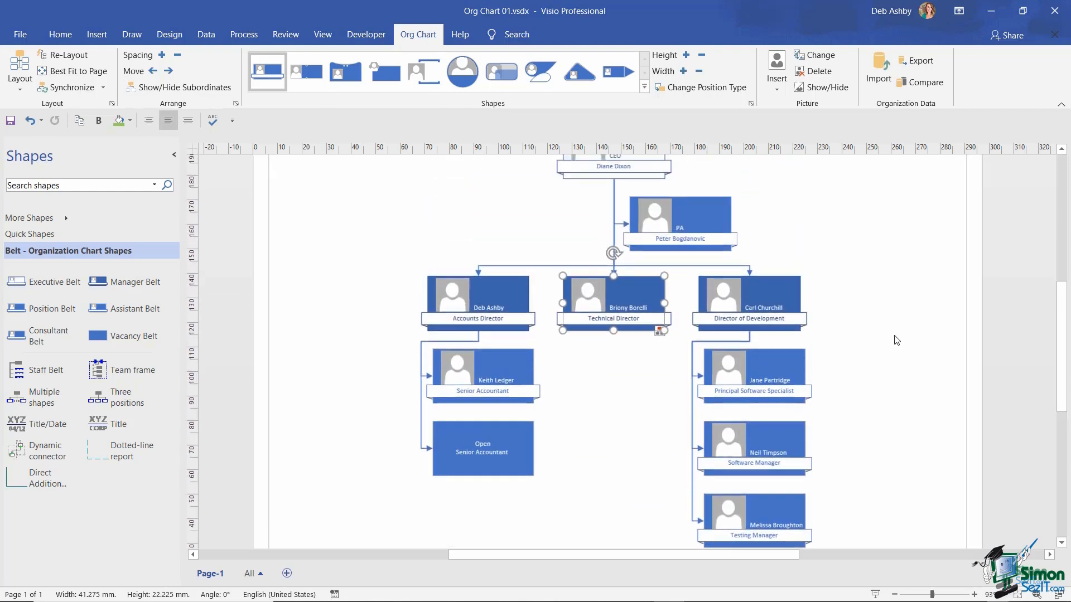
left_click(186, 88)
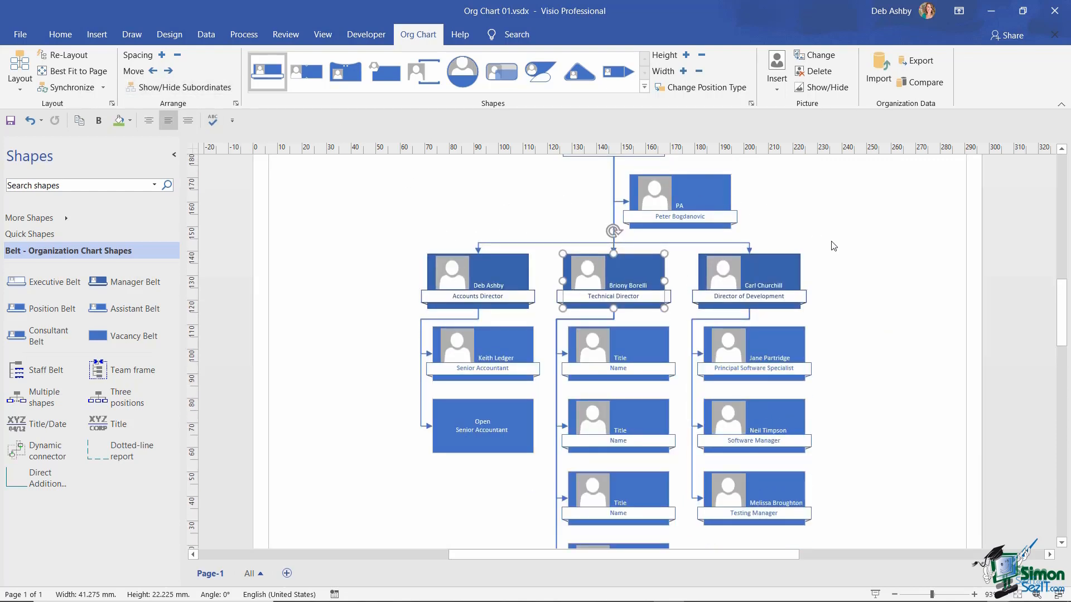
Move the Accounts Director branch horizontally outward to the left margin of the page.
left_click(895, 594)
left_click(894, 595)
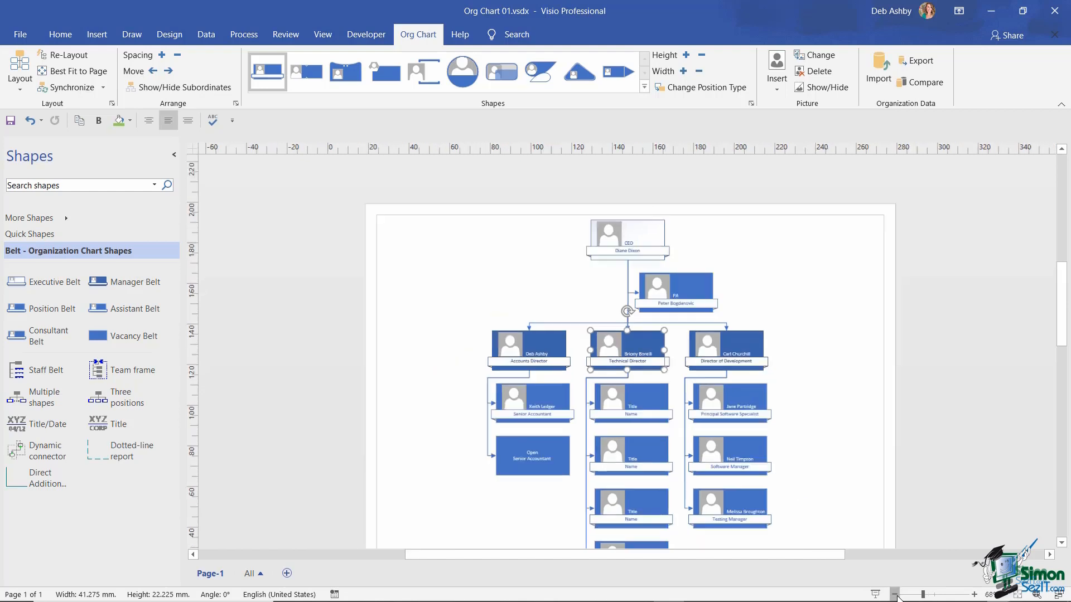
scroll(841, 349, "down", 1)
scroll(841, 349, "down", 1)
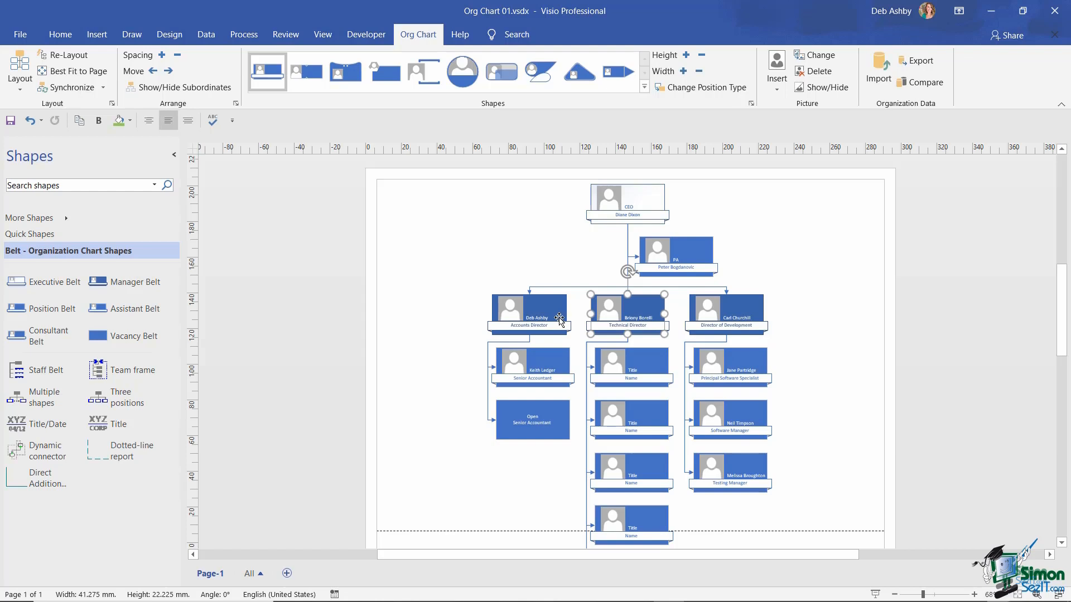
left_click(540, 313)
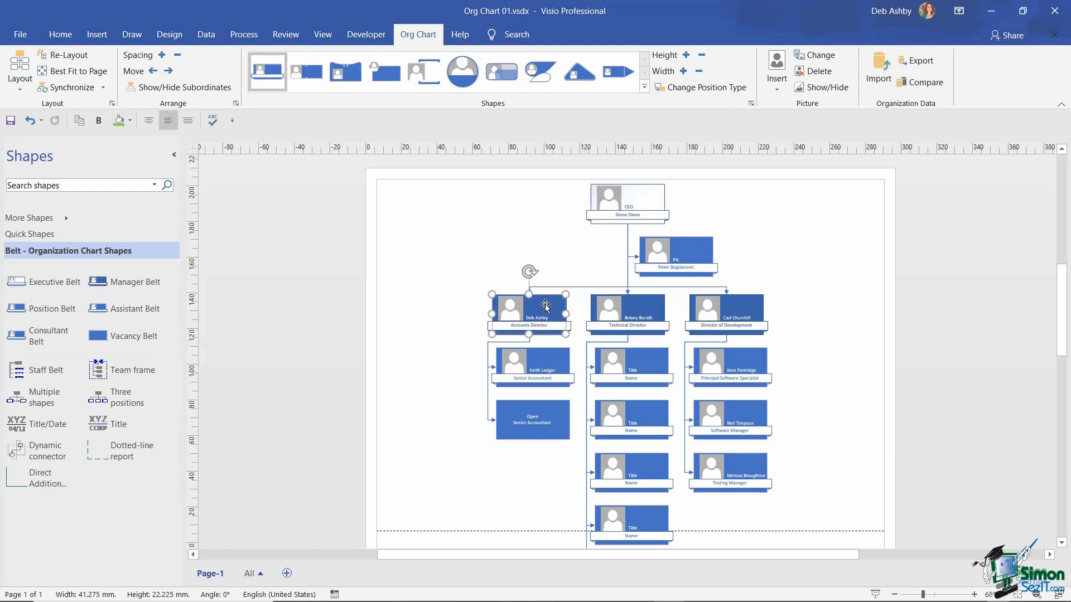
left_click_drag(542, 306, 432, 299)
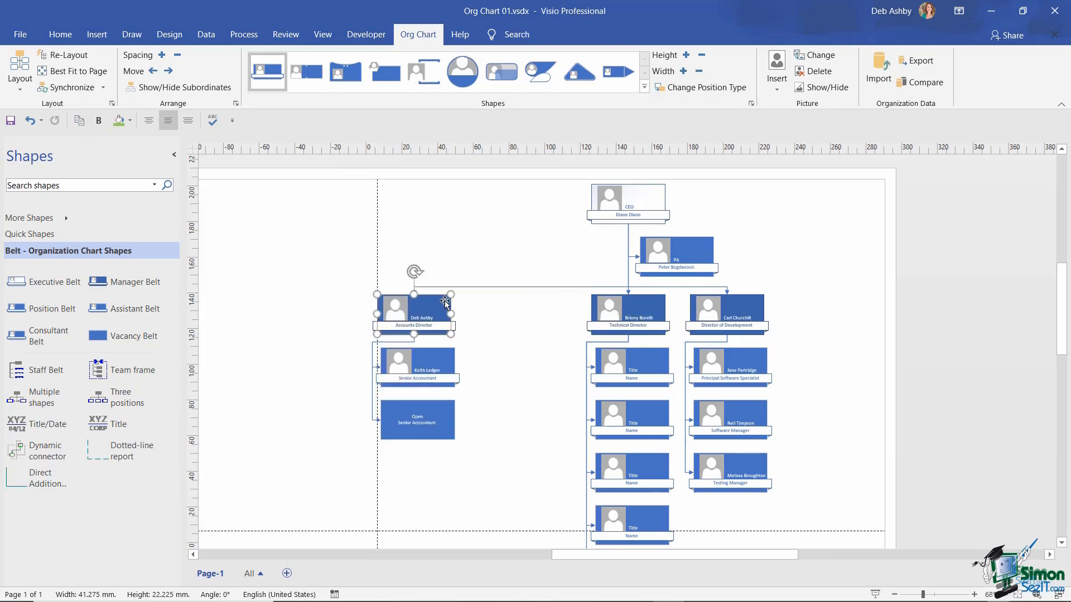
Move the Director of Development branch horizontally outward to the right margin of the page.
left_click(718, 312)
left_click_drag(718, 312, 832, 310)
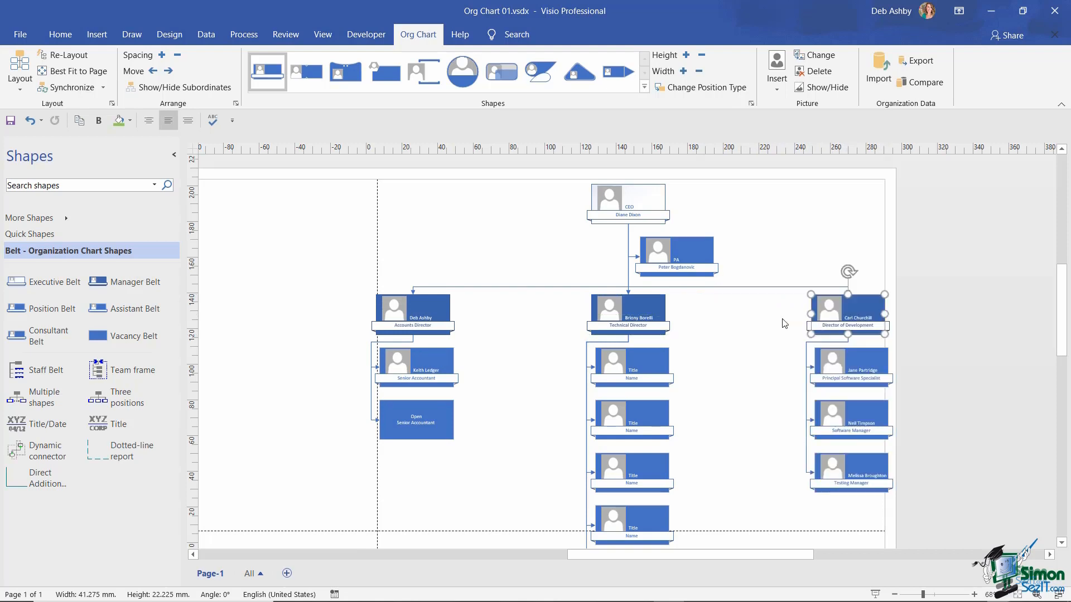
left_click(809, 229)
Reduce the width of all subordinate position shapes below the three directors to 31.75 mm.
scroll(438, 265, "down", 3)
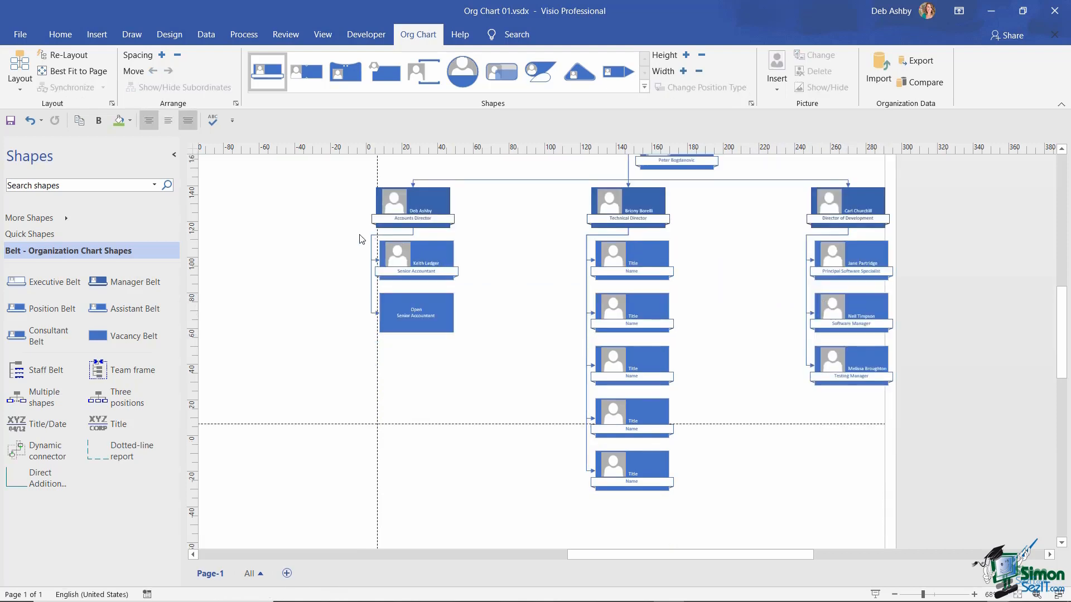
left_click_drag(359, 228, 888, 500)
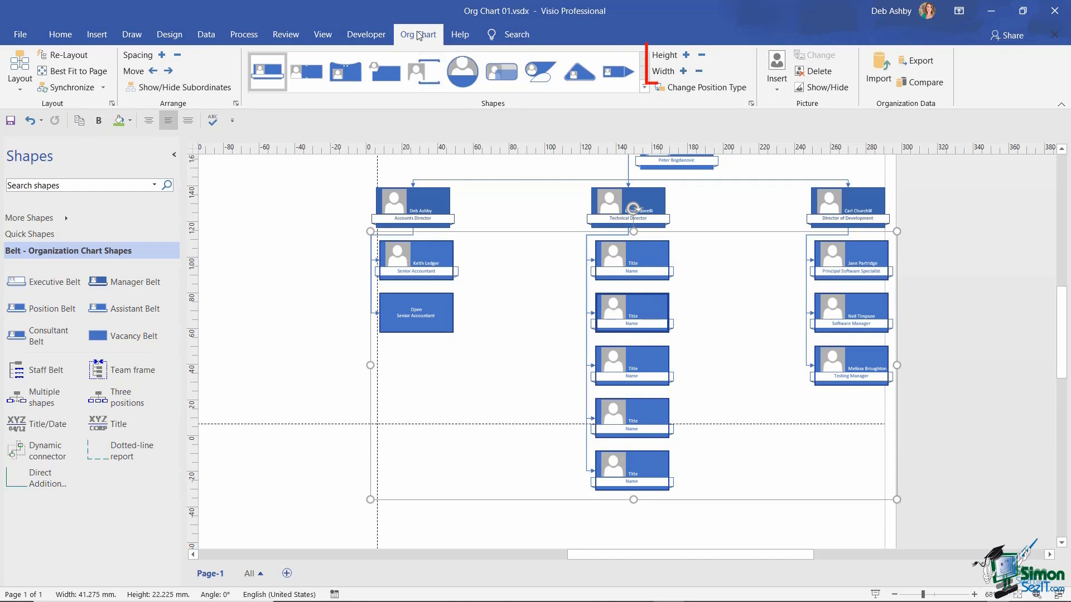
left_click(699, 71)
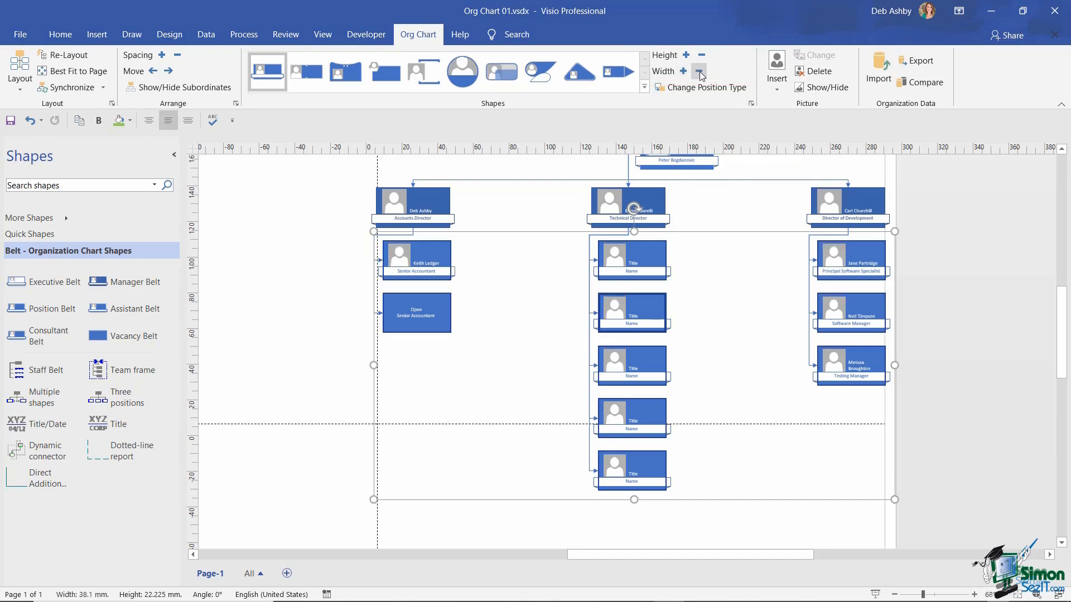
left_click(699, 71)
left_click(699, 71)
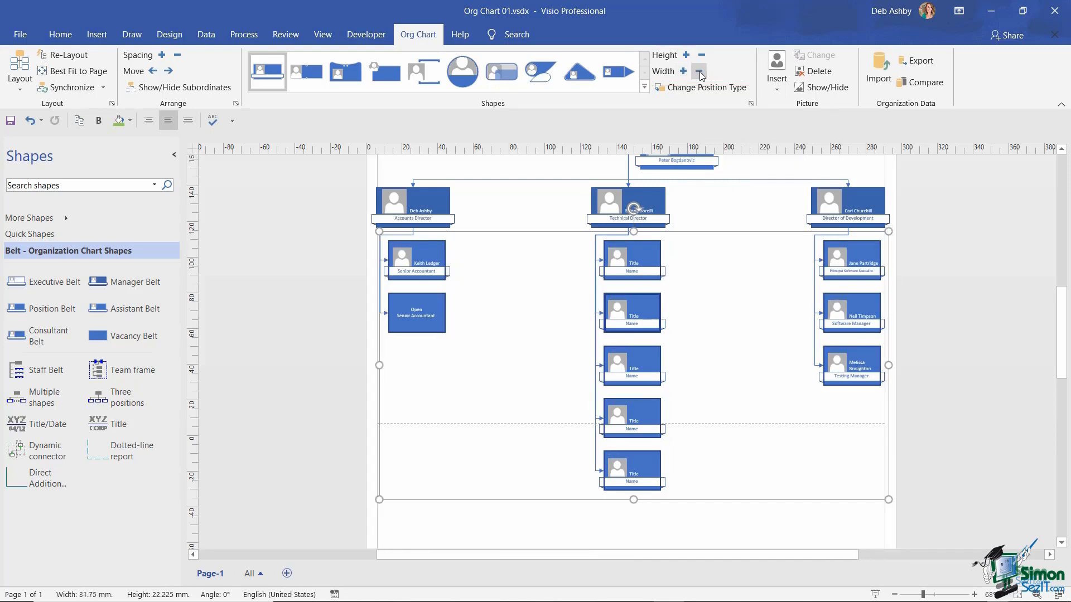
left_click(774, 271)
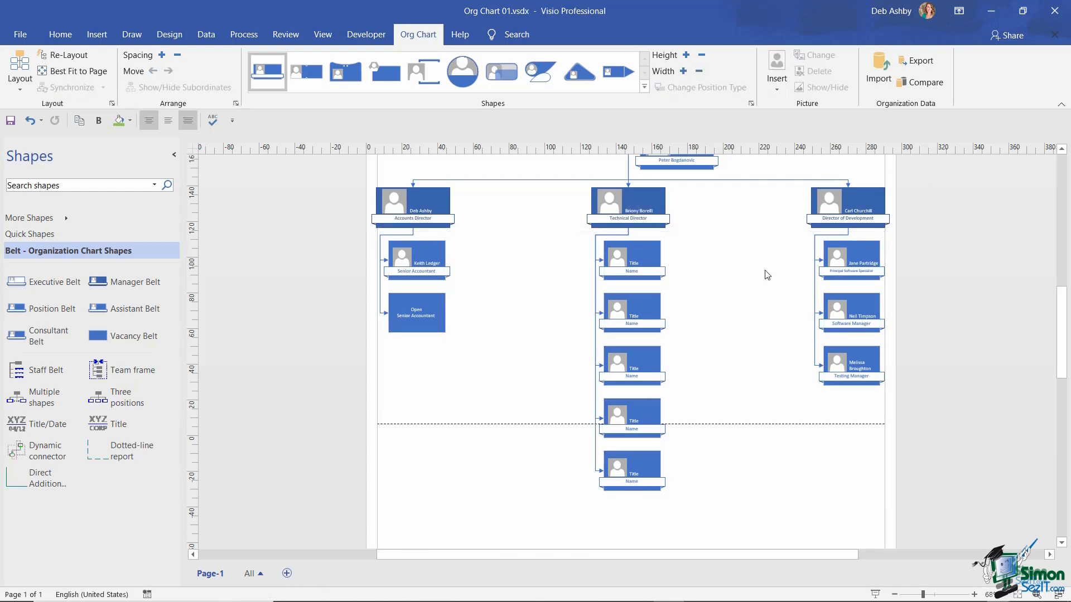
Apply the horizontal Center layout to the Technical Director's subordinates.
scroll(756, 275, "up", 3)
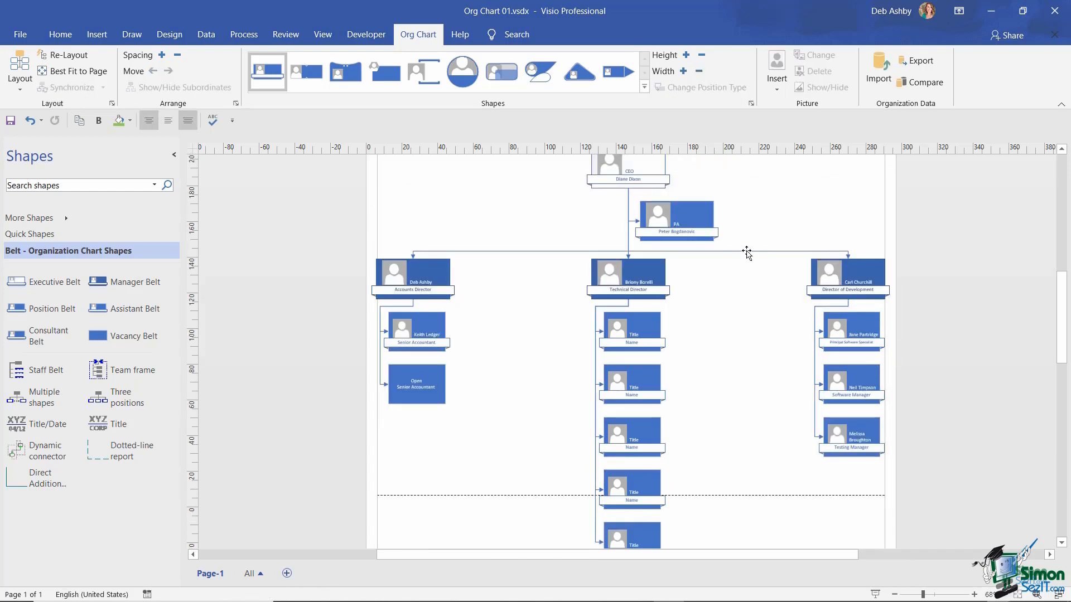
scroll(747, 253, "down", 1)
left_click_drag(369, 202, 889, 541)
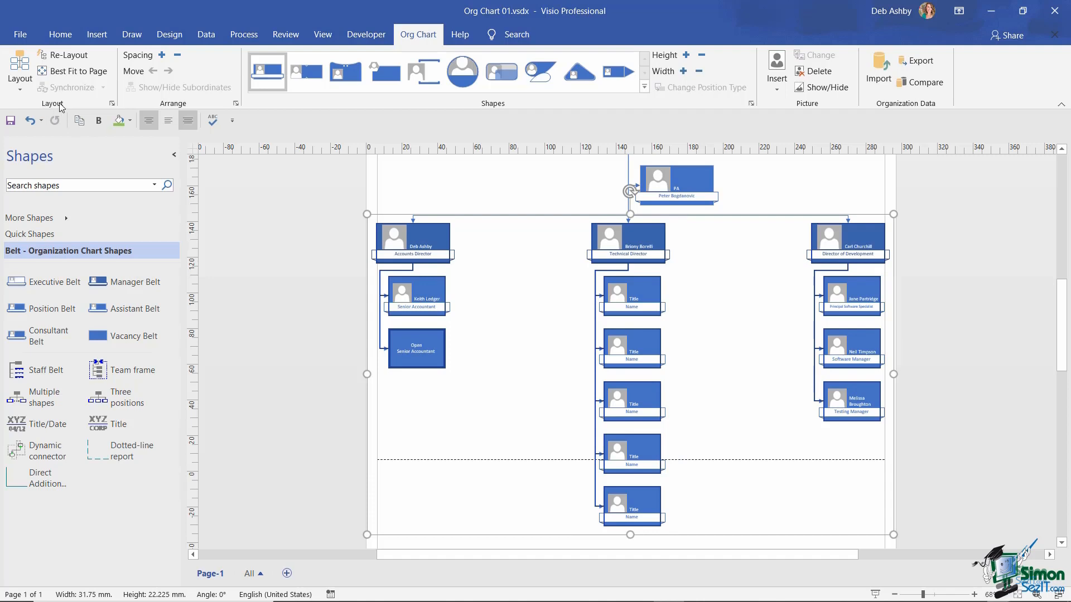
left_click(24, 91)
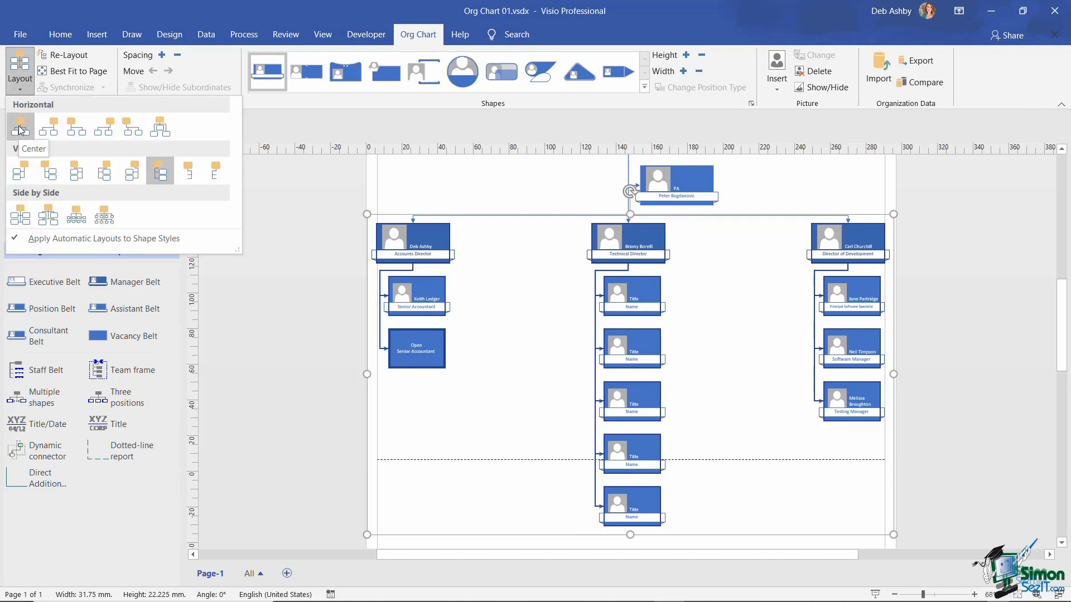
left_click(19, 130)
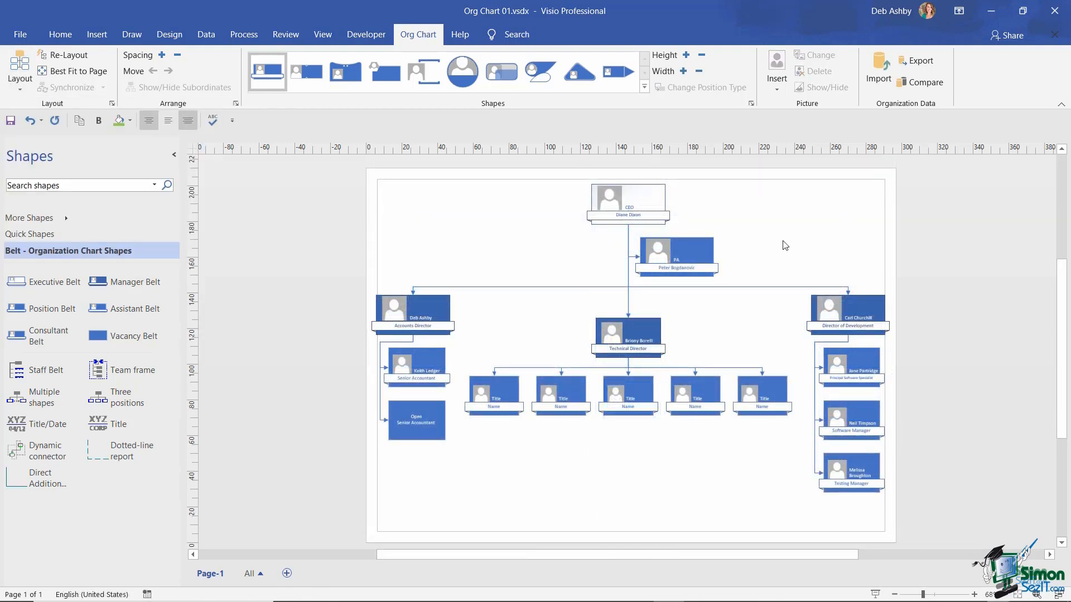
scroll(785, 246, "down", 2)
scroll(785, 246, "up", 2)
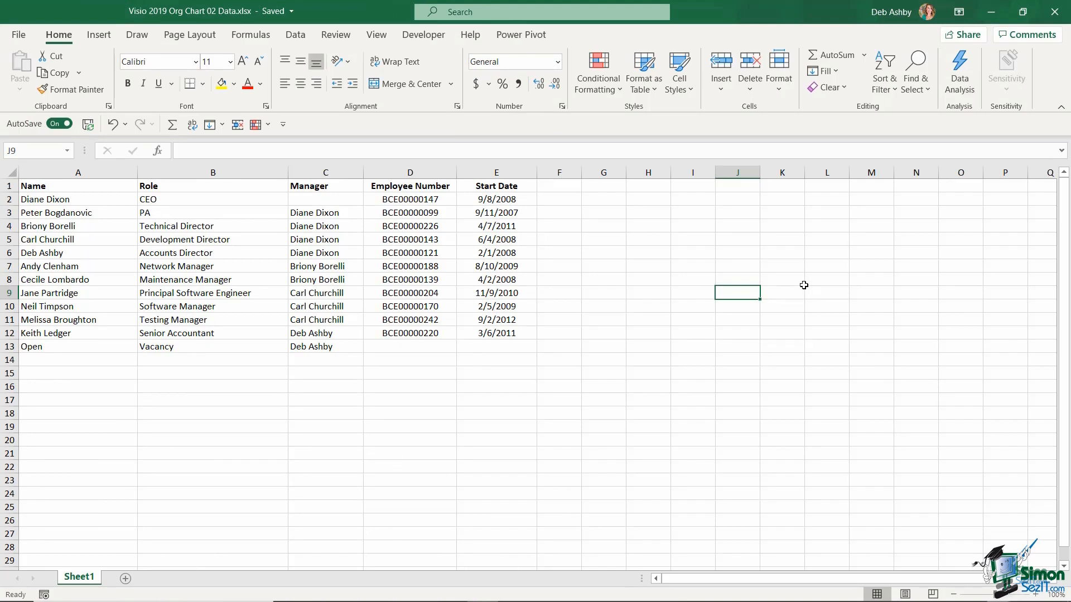
In the Excel data workbook, examine the Name, Role, Manager, Employee Number and Start Date columns one by one.
left_click(89, 172)
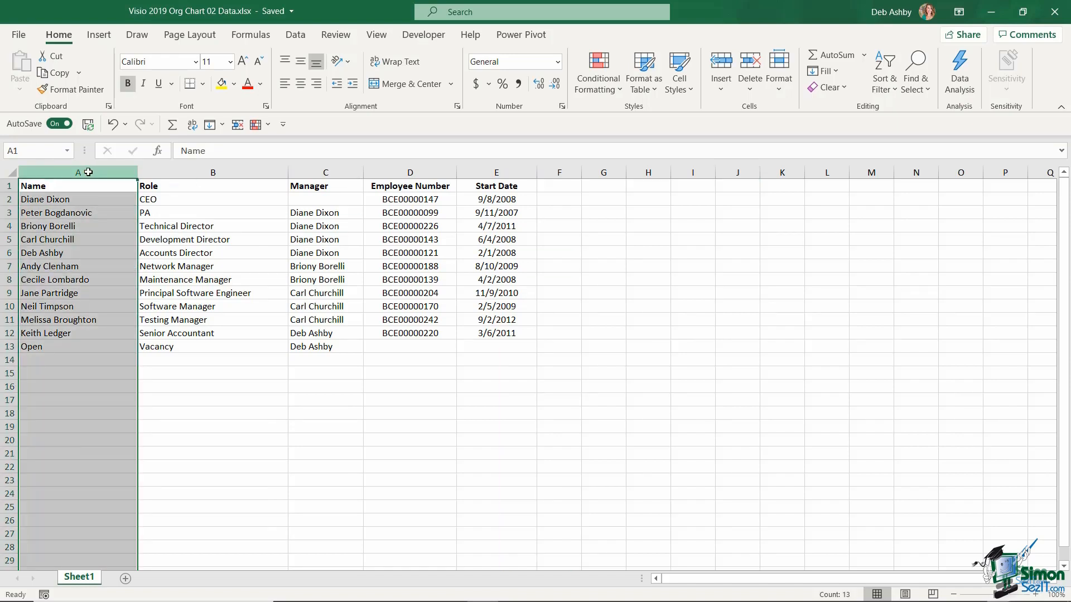
left_click(171, 171)
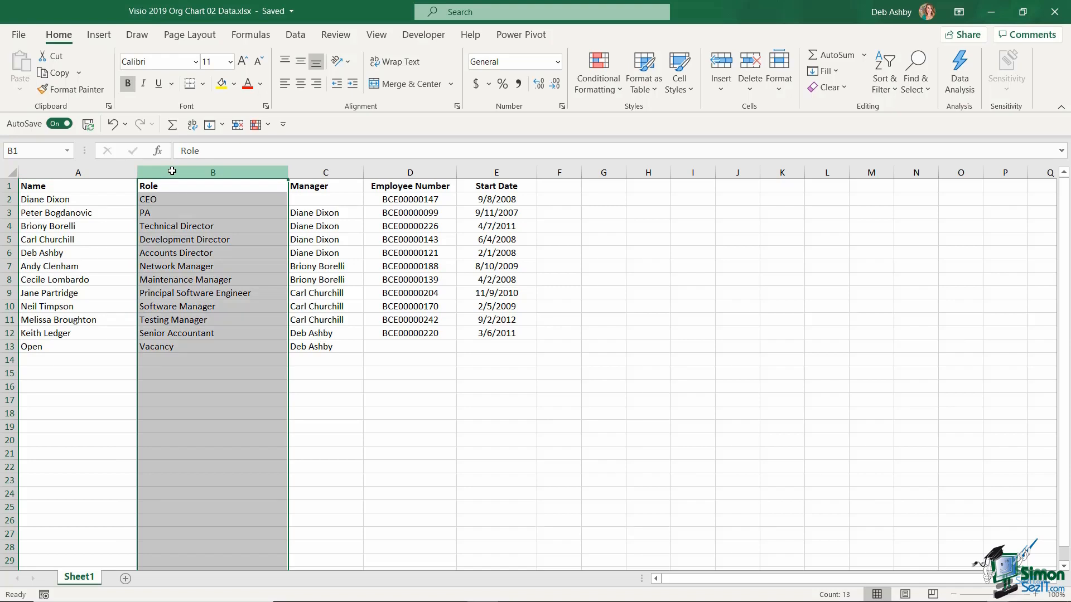
left_click(317, 173)
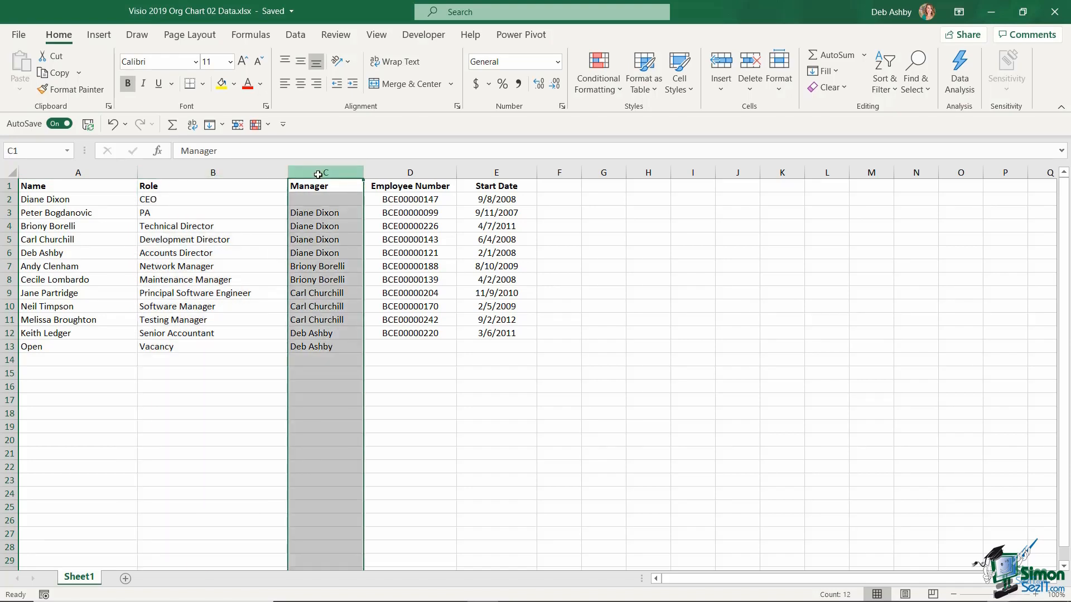
left_click(421, 174)
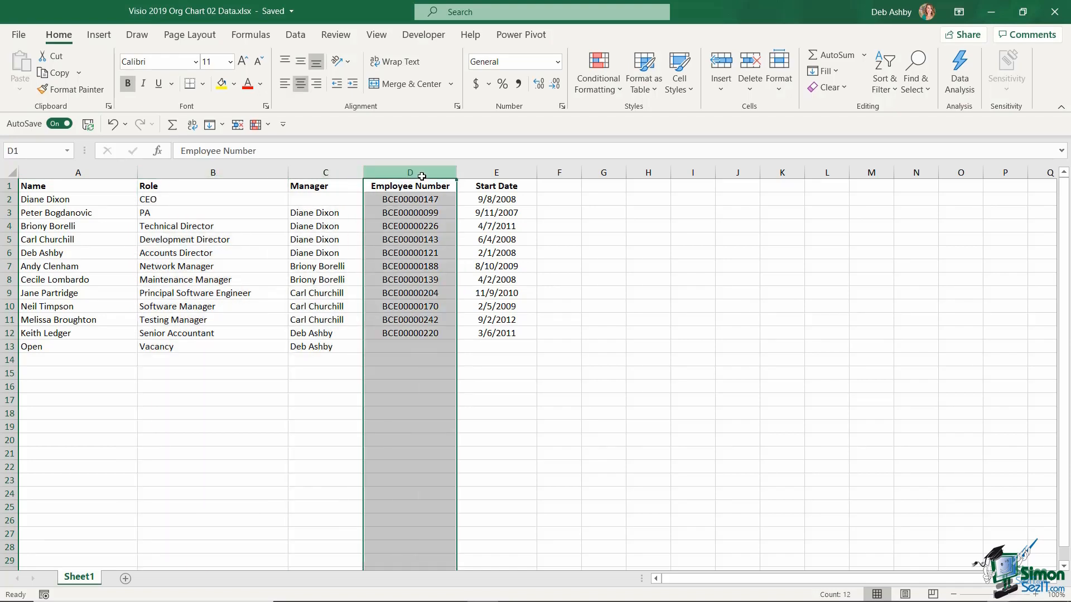
left_click(498, 174)
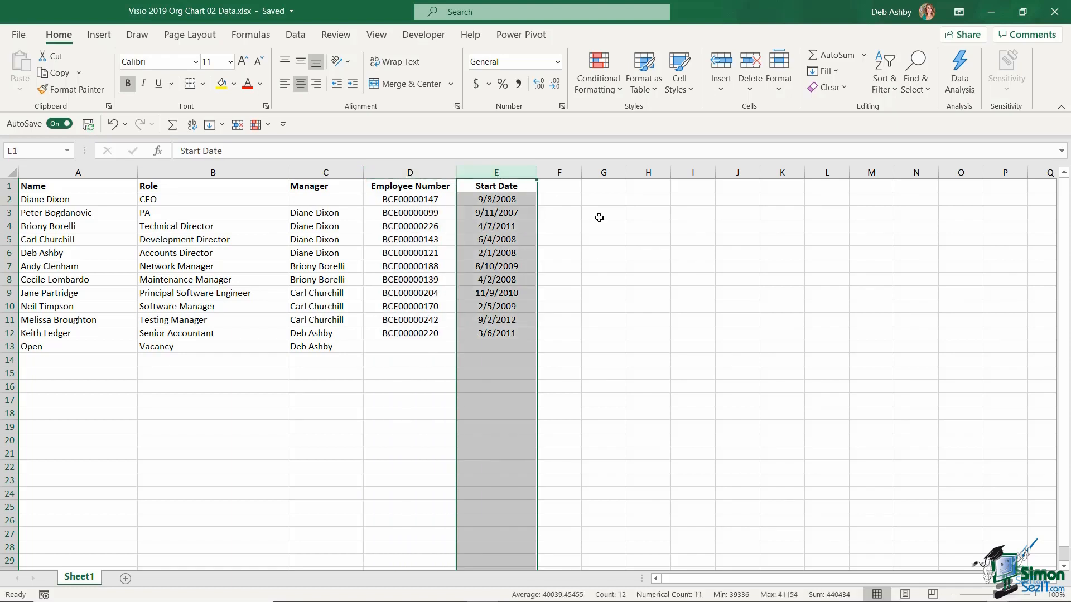
left_click(613, 251)
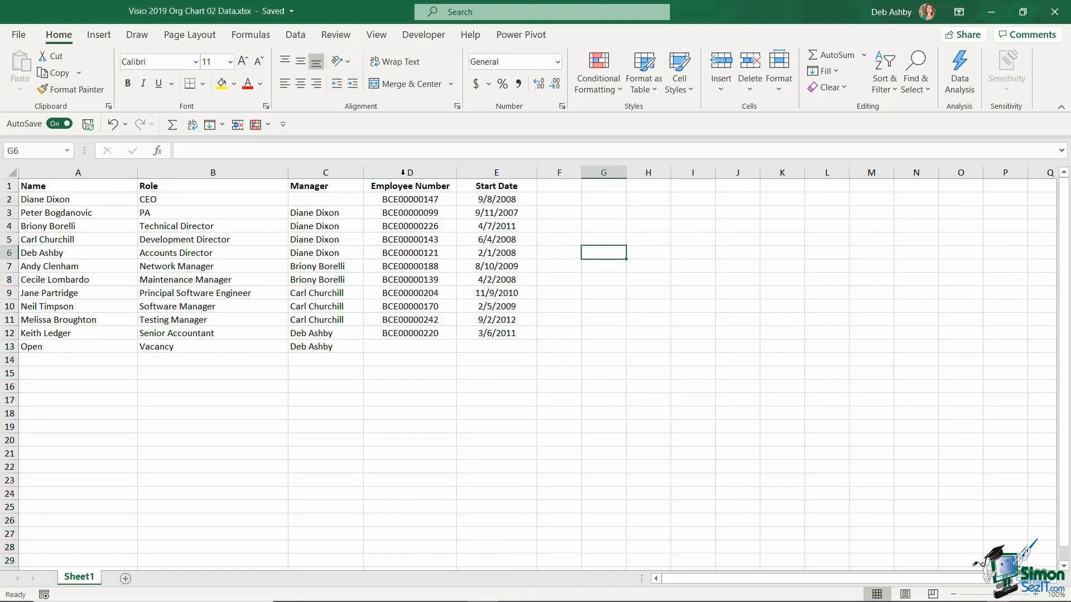
Review the Employee Number and Start Date columns as one group and the Name, Role and Manager columns as another.
left_click_drag(403, 173, 499, 173)
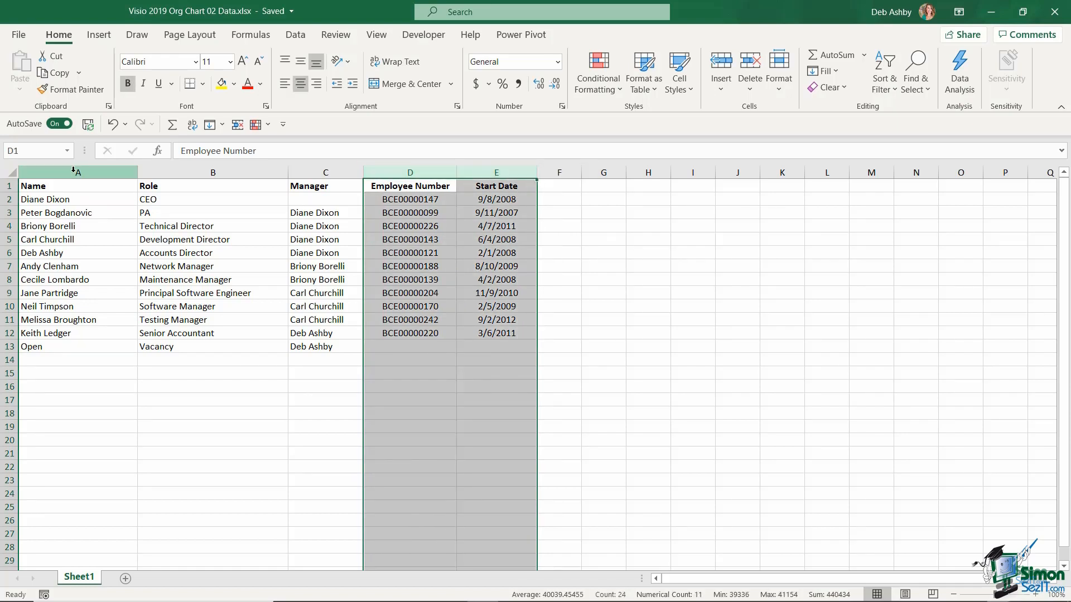
left_click_drag(73, 170, 290, 176)
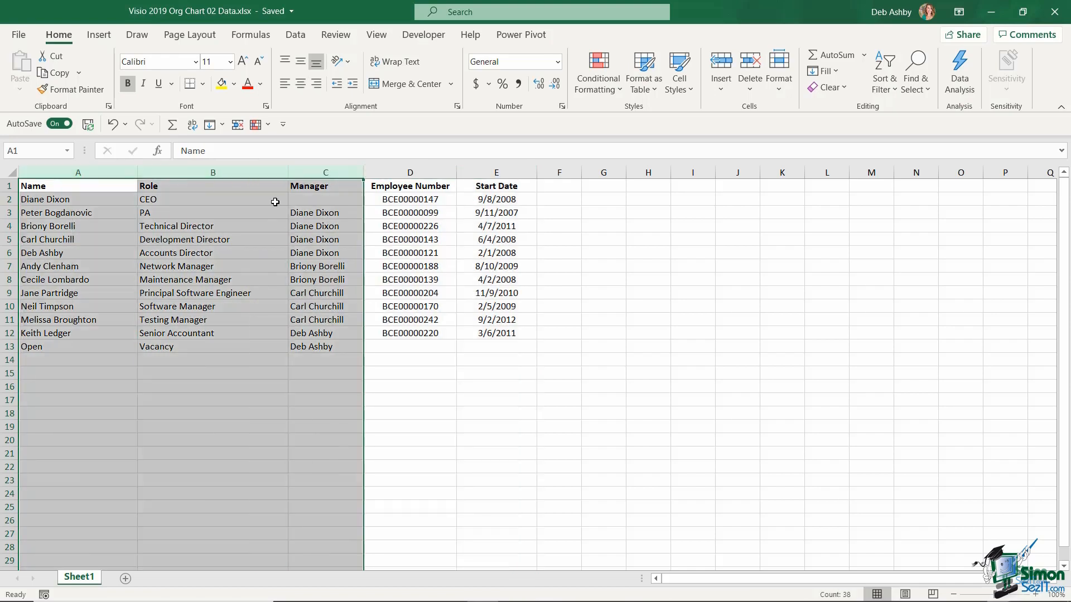
left_click(618, 268)
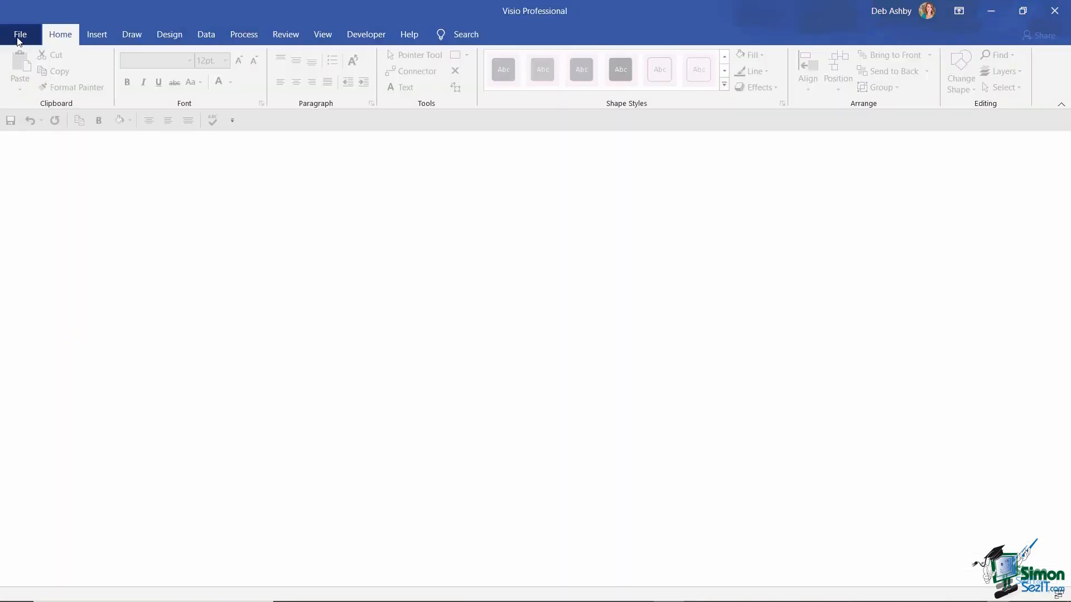
In Visio, create a new drawing from the Organization Chart template in metric units.
left_click(18, 35)
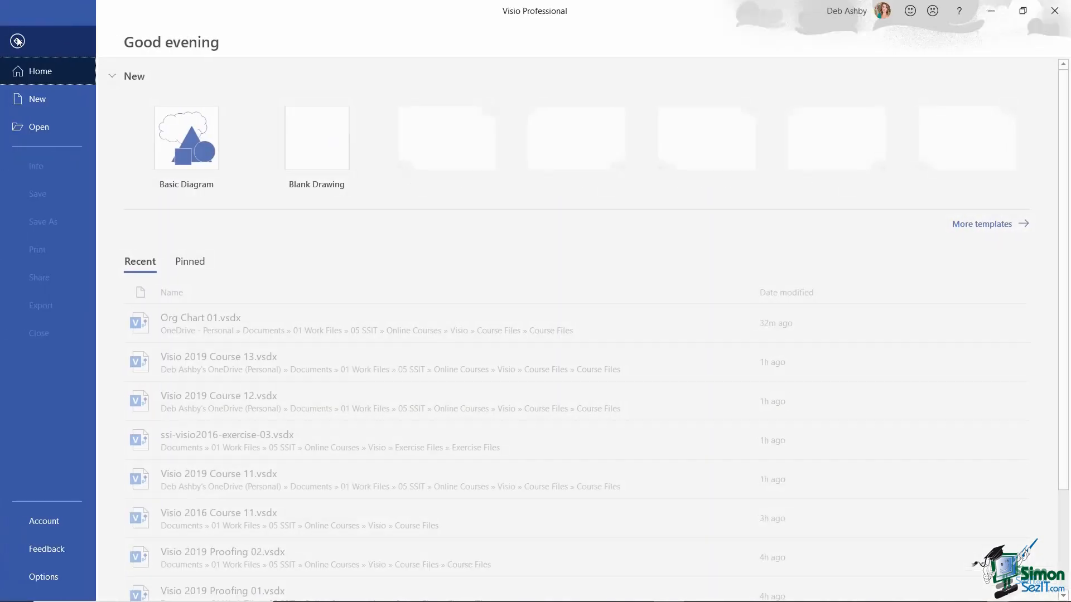
left_click(45, 102)
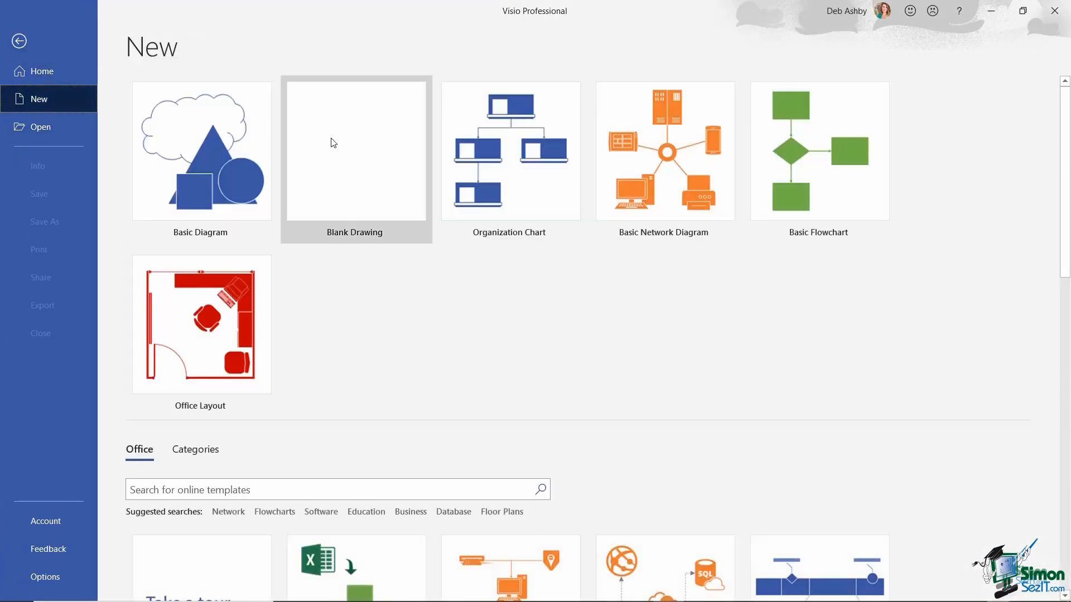
left_click(521, 158)
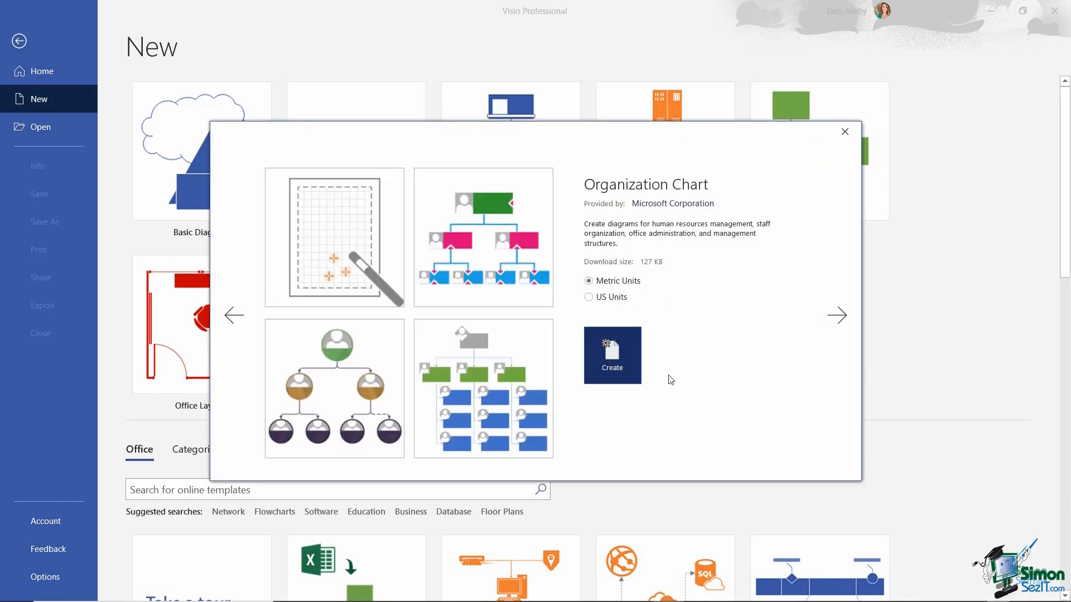
left_click(610, 349)
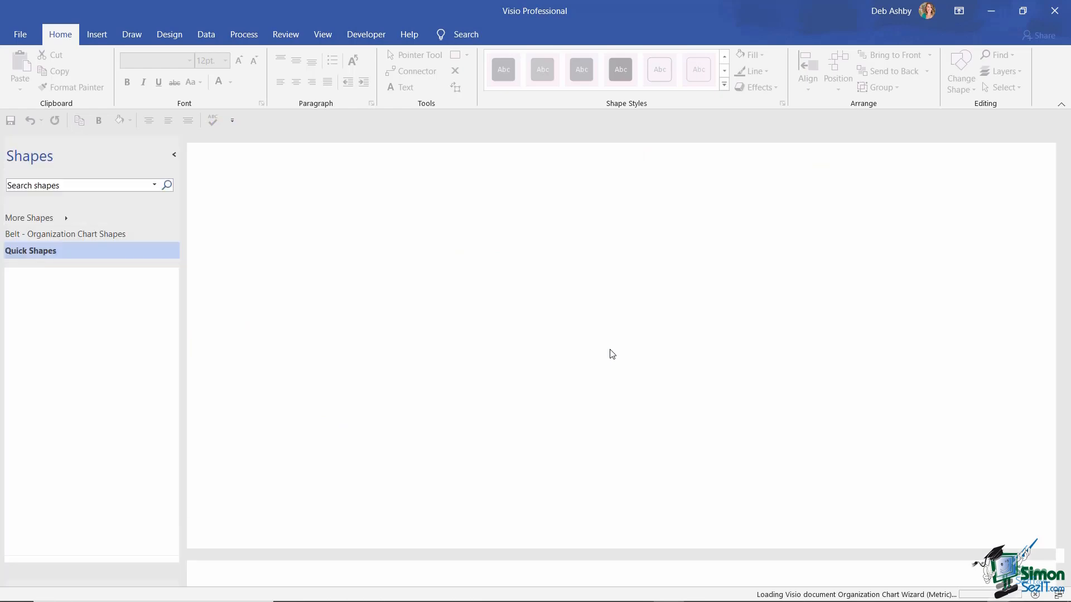
Set the Organization Chart Wizard to use information already stored in a text, Org Plus or Excel file.
left_click_drag(526, 169, 559, 168)
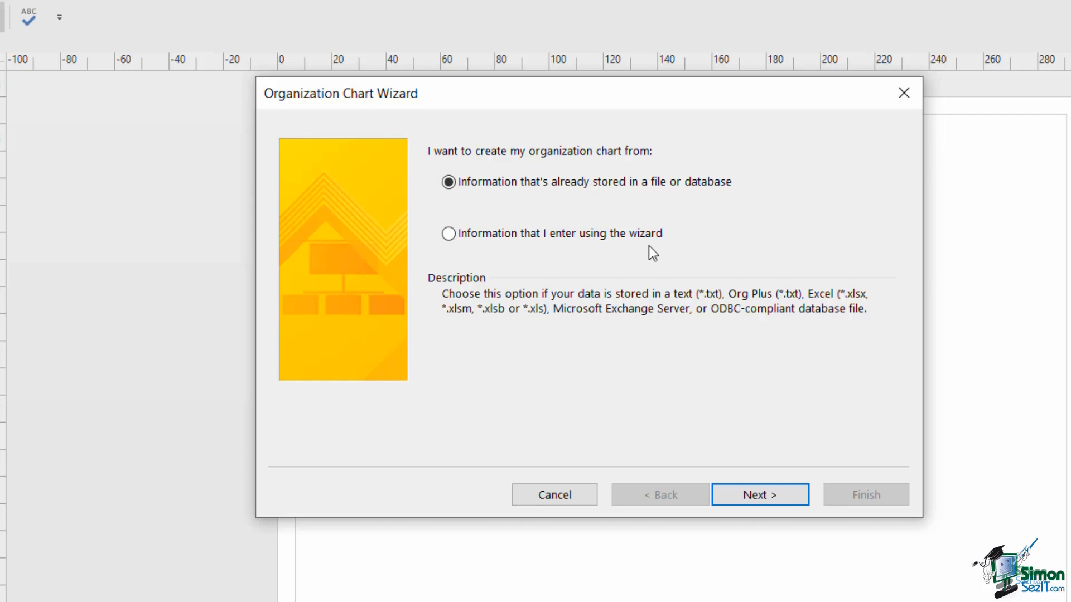
left_click(450, 237)
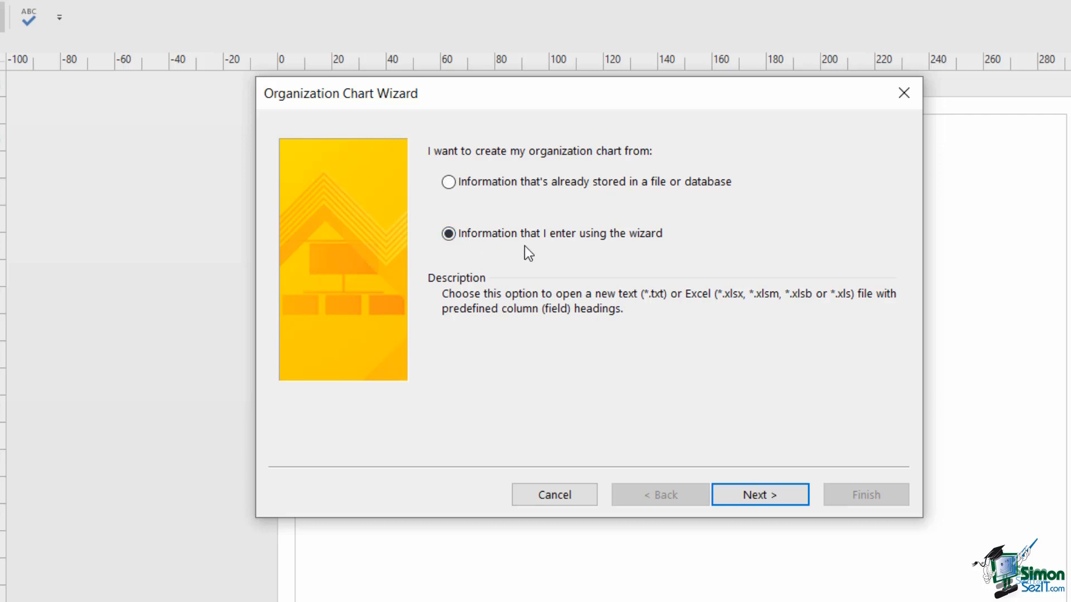
left_click(448, 182)
left_click(775, 496)
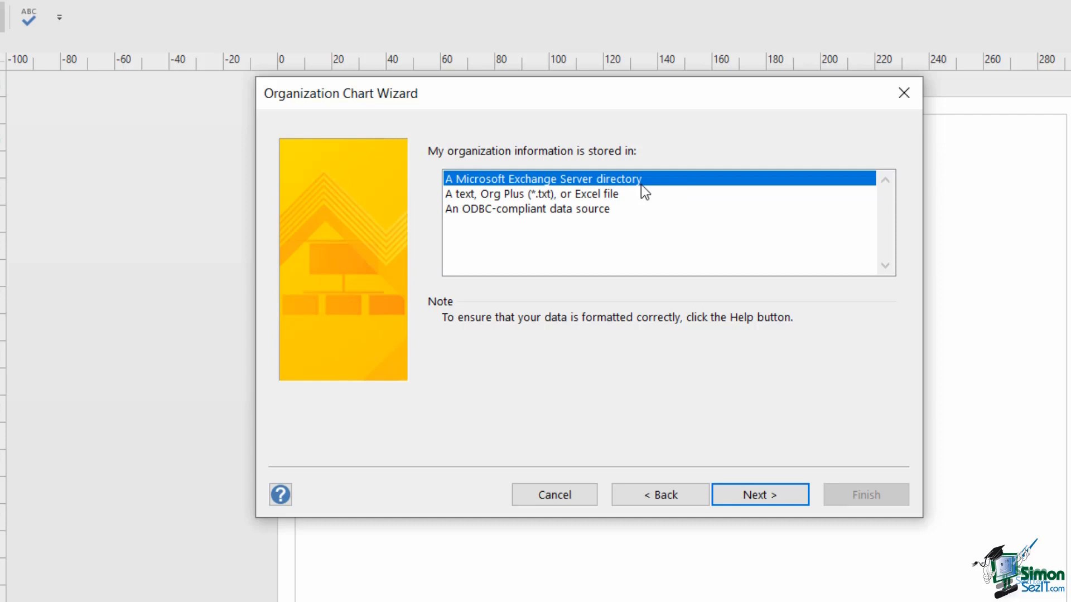
left_click(551, 209)
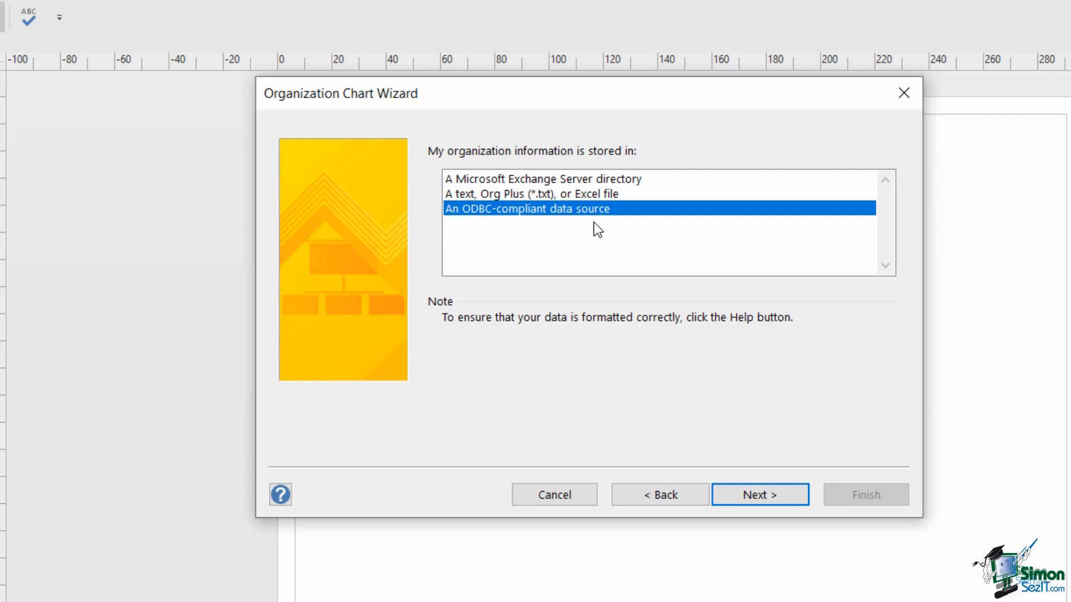
left_click(520, 195)
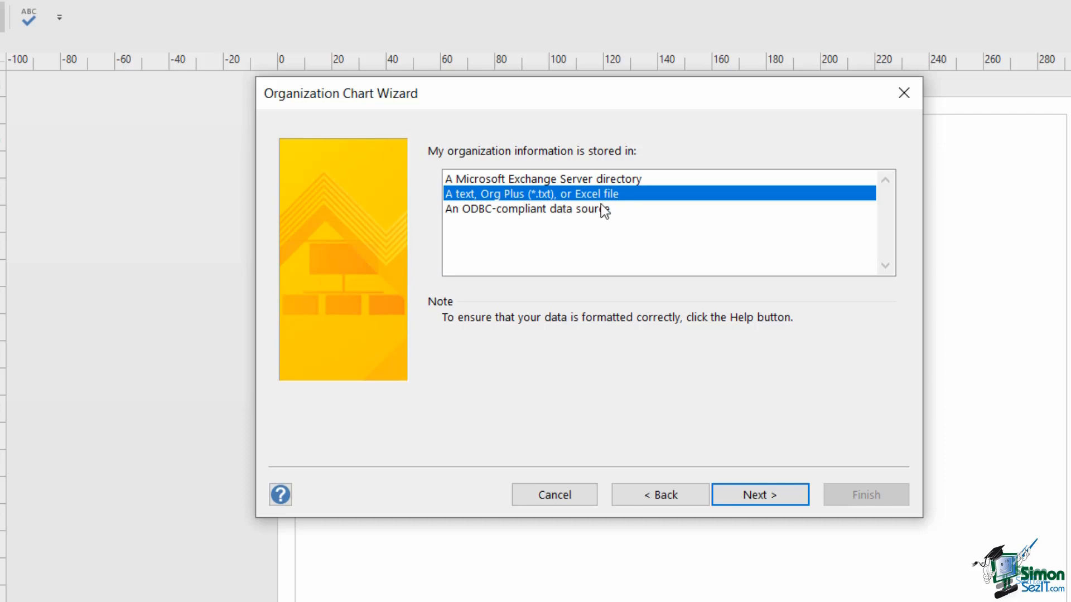
left_click(760, 496)
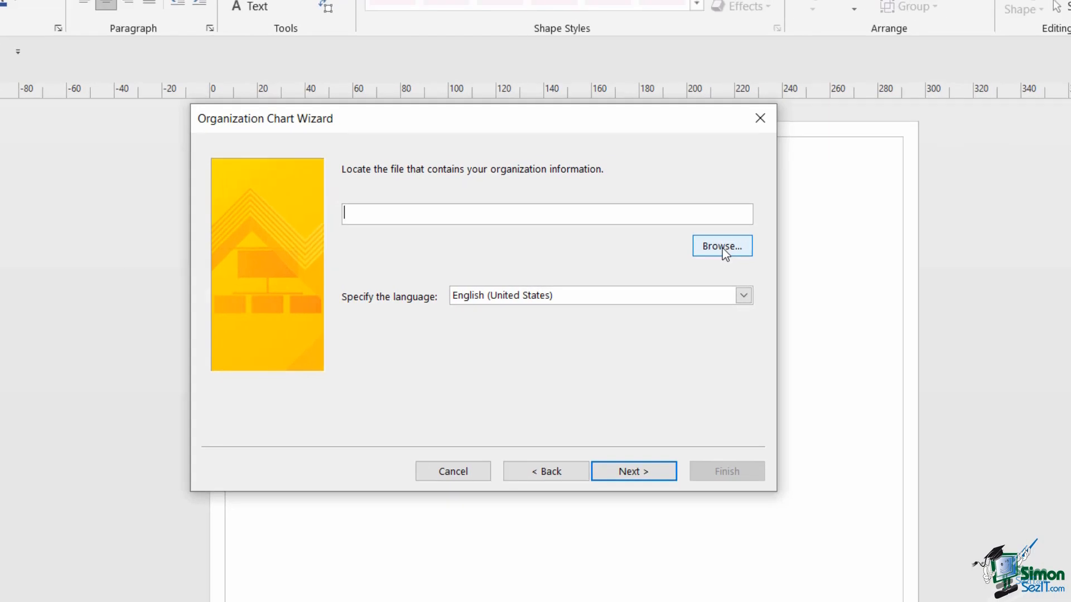
Choose Visio 2019 Org Chart 02 Data.xlsx as the organization data file and proceed to the column mapping.
left_click(861, 241)
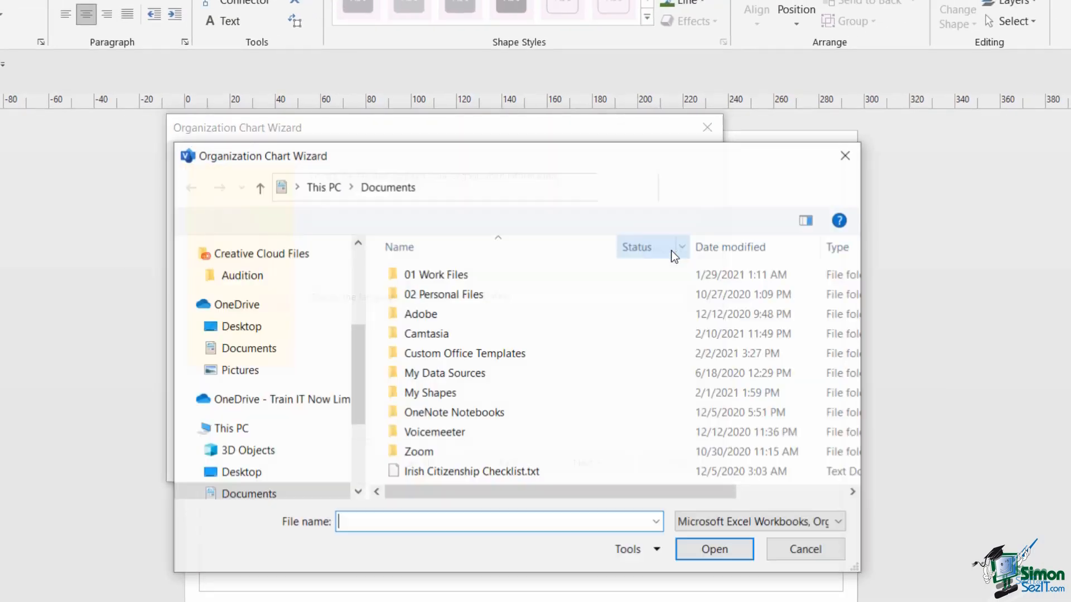
left_click(460, 277)
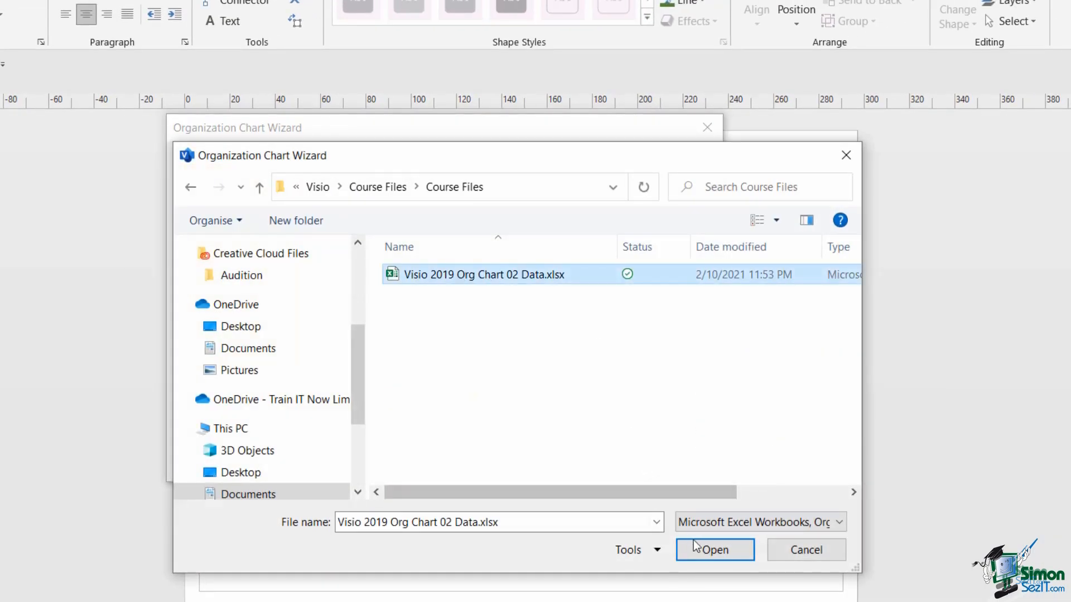
left_click(722, 549)
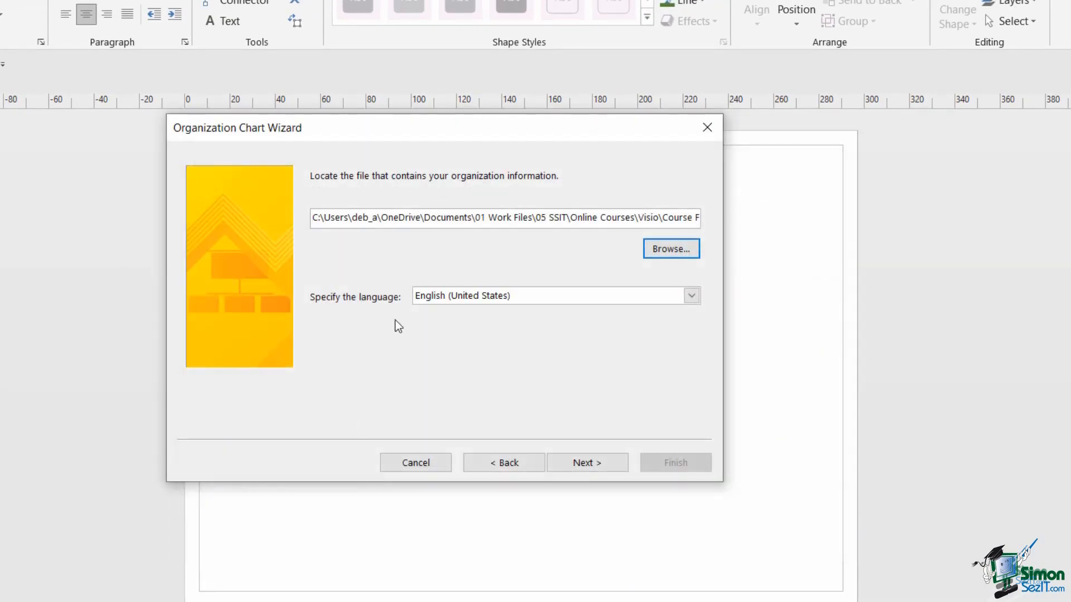
left_click(602, 463)
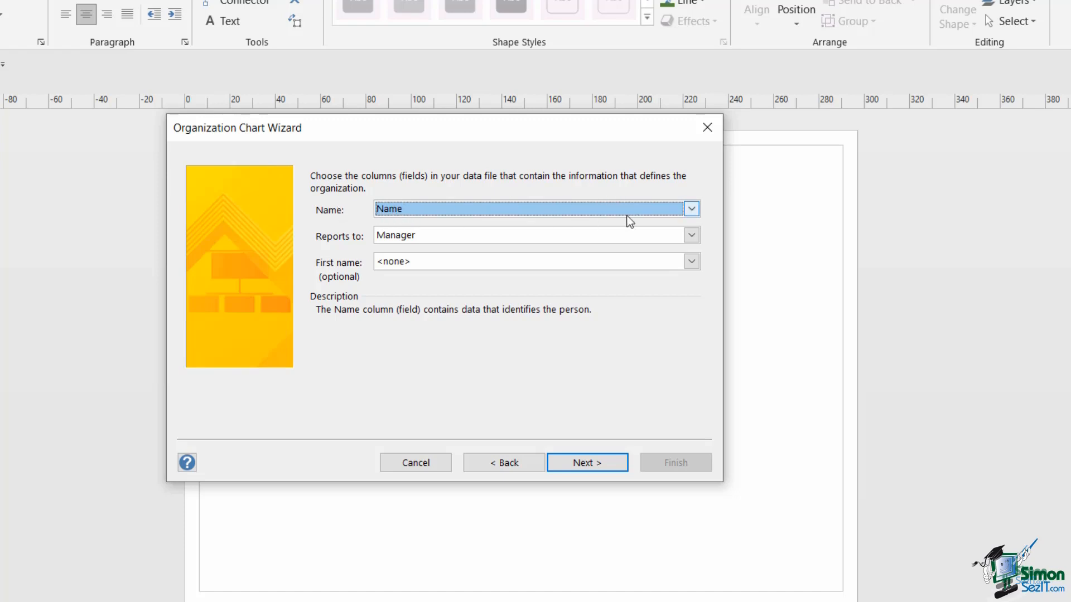
Keep the Name column as the name field, Manager as the reports-to field and no first name, and accept the column mapping.
left_click(691, 210)
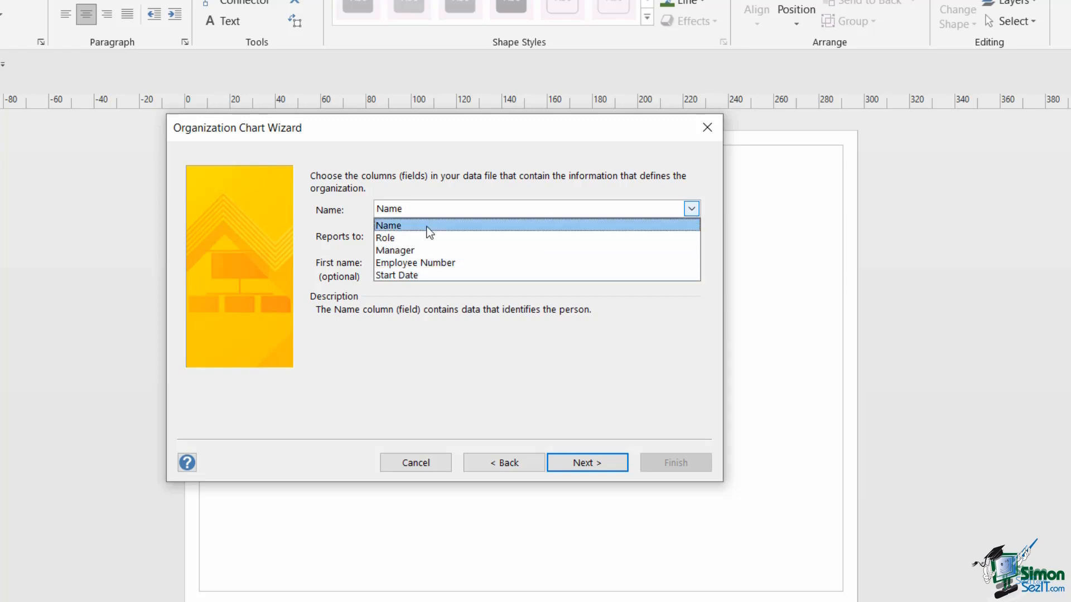
left_click(546, 159)
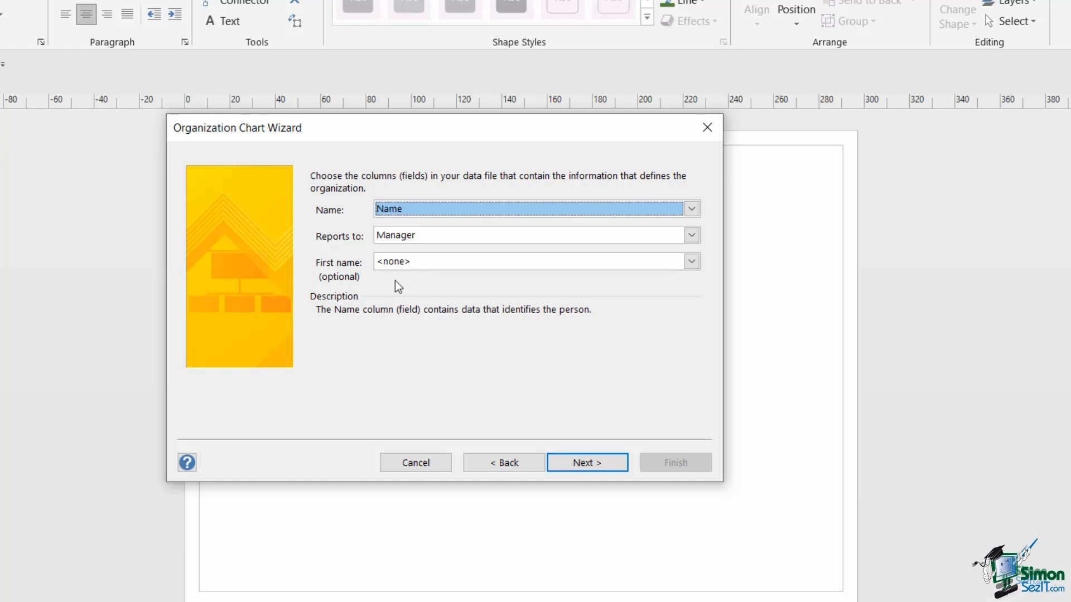
left_click(587, 466)
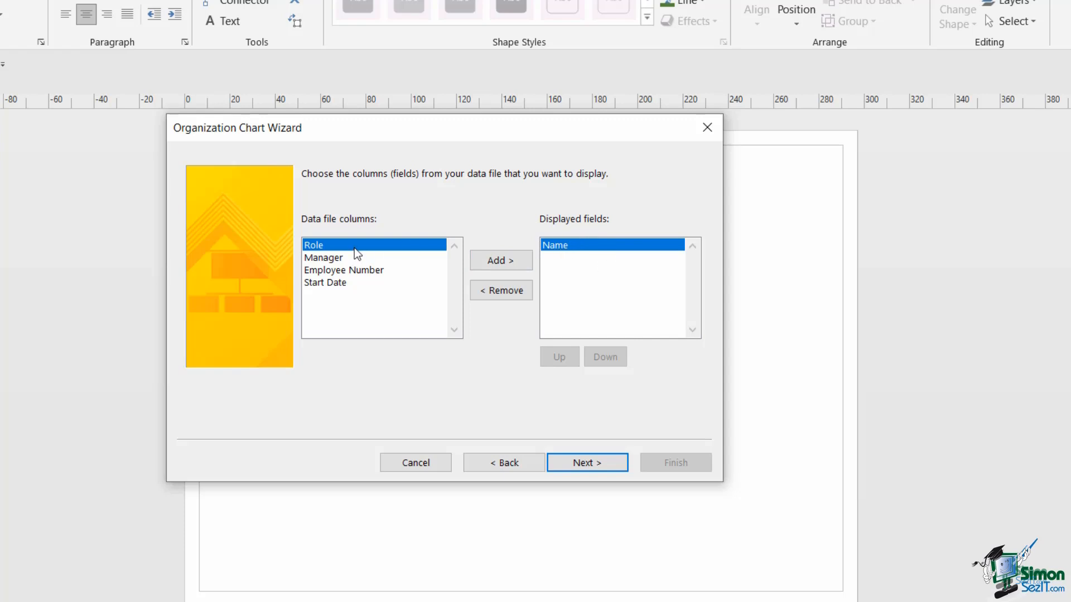
Add Role to Name as the displayed fields, and accept Name and Role as the shape data fields.
left_click(501, 263)
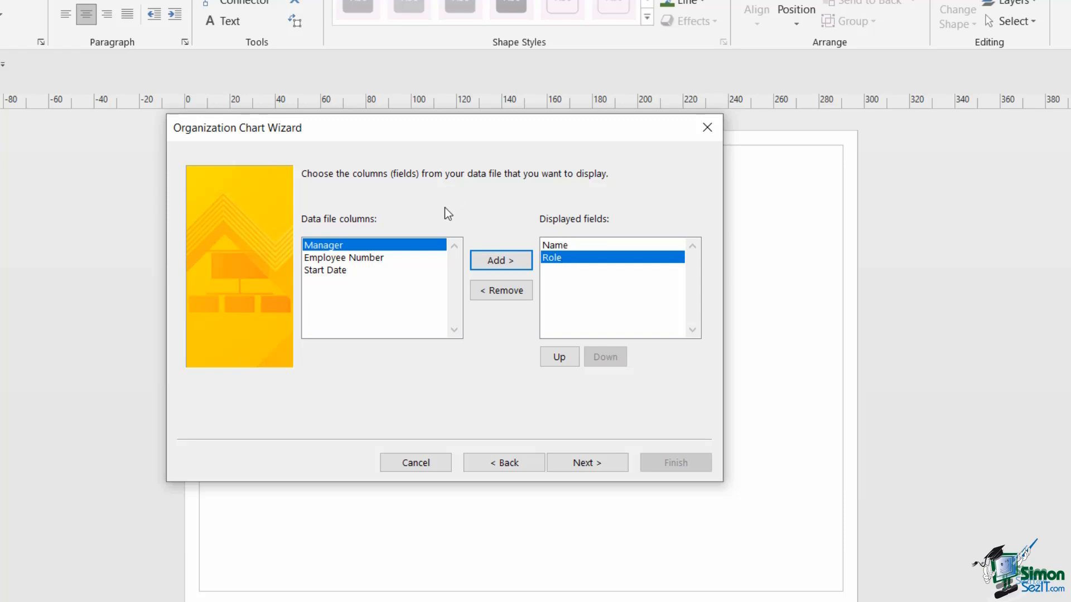
left_click(591, 464)
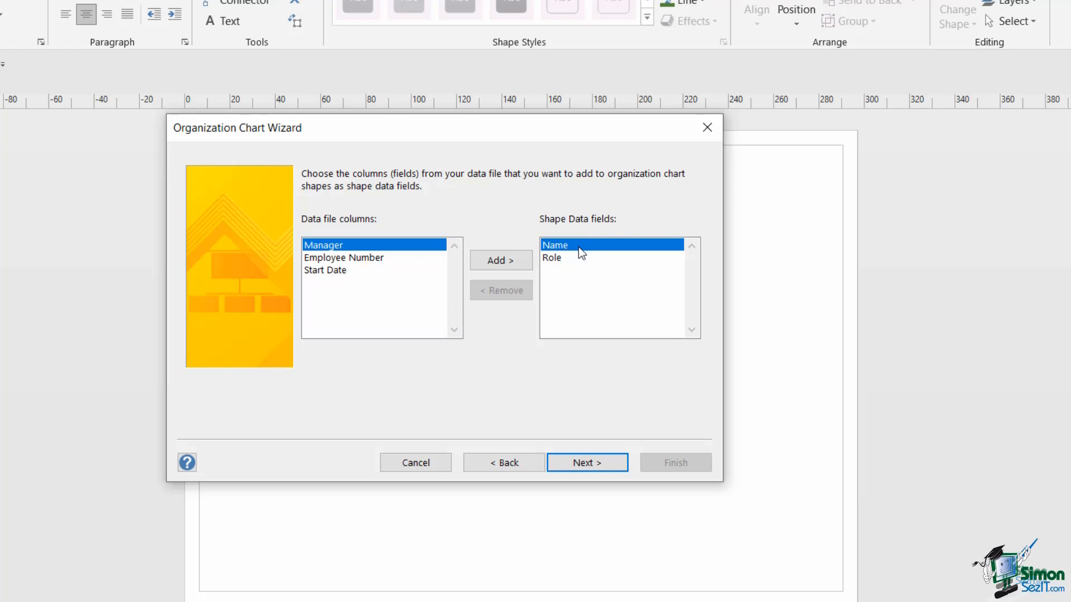
left_click(588, 462)
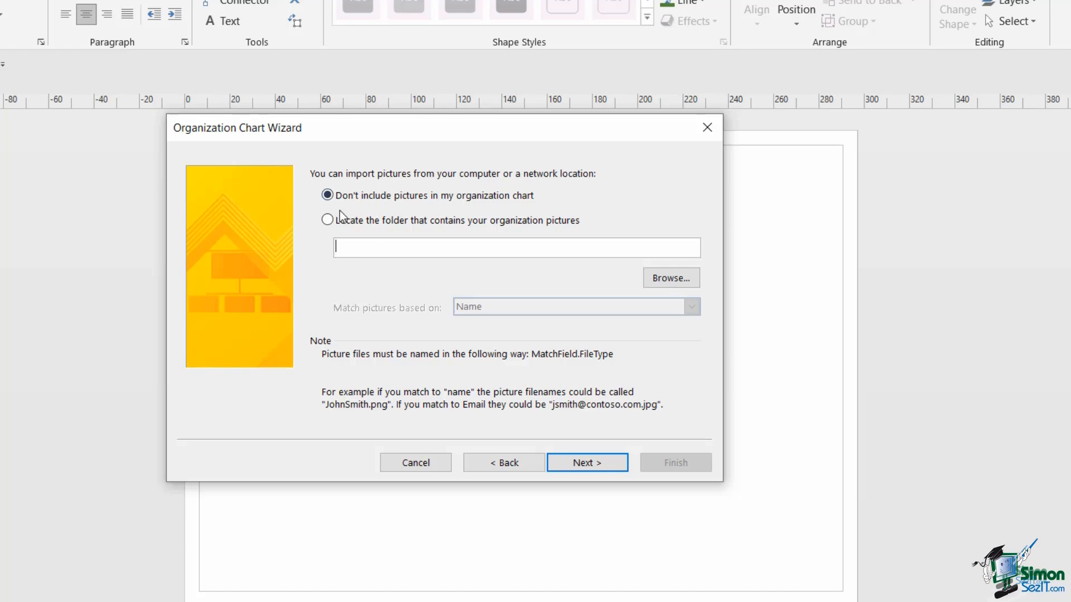
Choose not to include pictures in the organization chart and proceed to the page layout options.
left_click(328, 221)
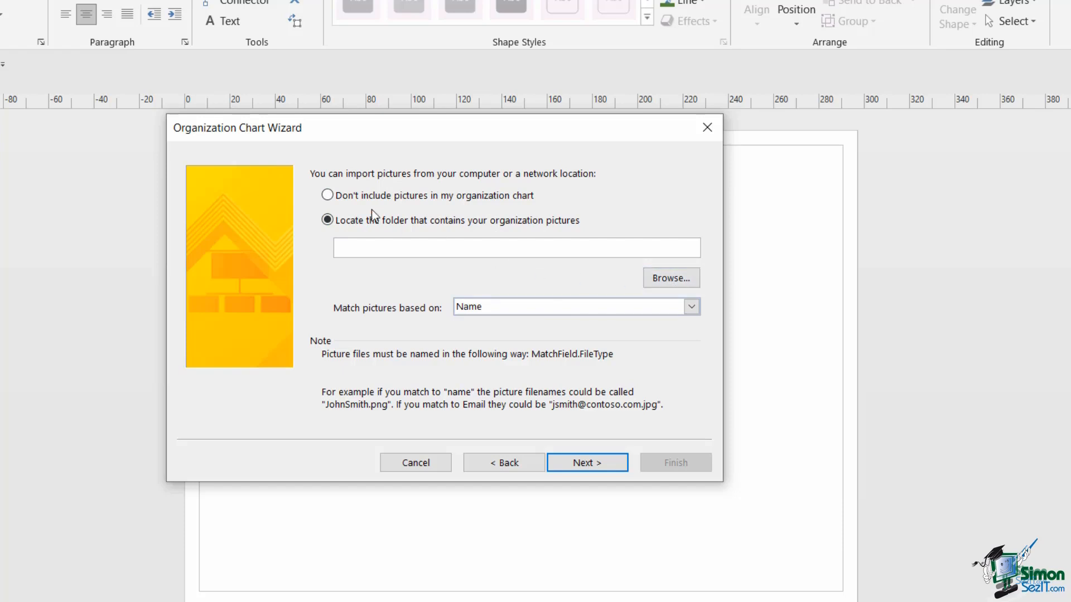
left_click(328, 196)
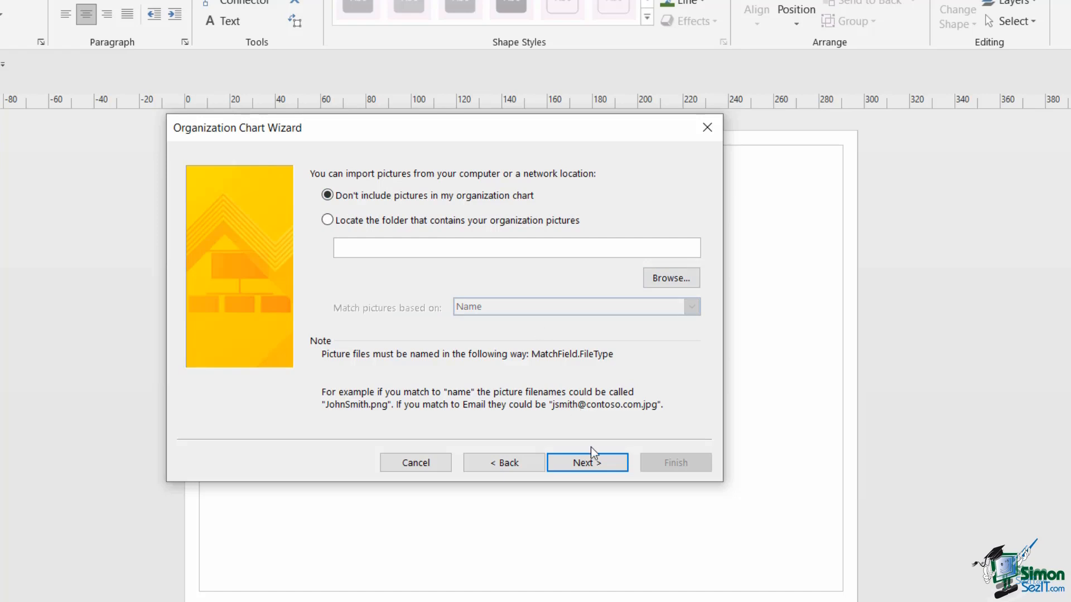
left_click(587, 462)
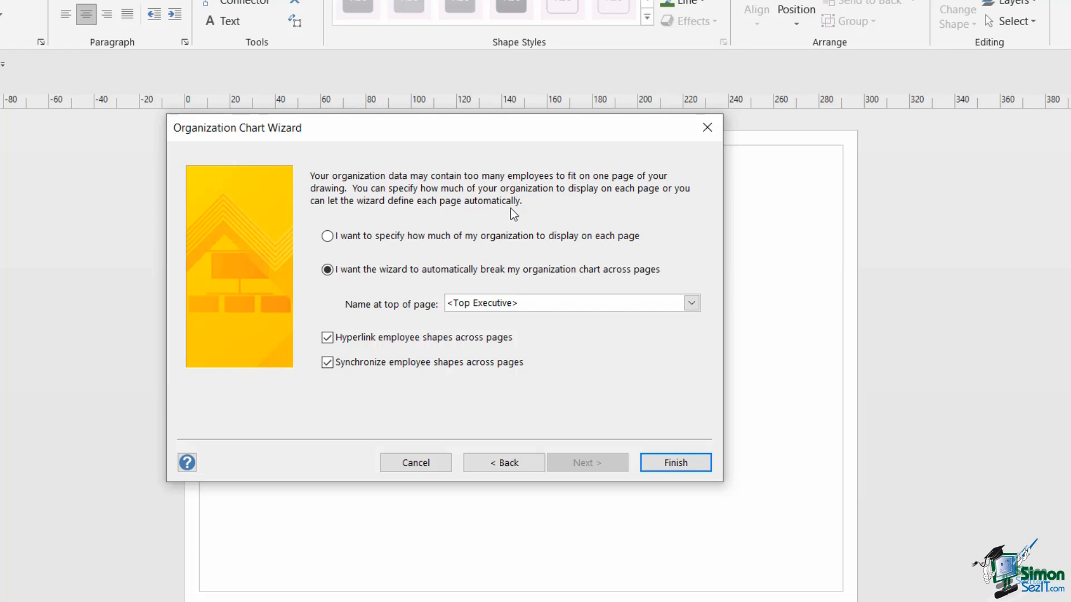
Let the wizard automatically break the chart across pages with <Top Executive> at the top of the page, and generate the chart.
left_click(328, 237)
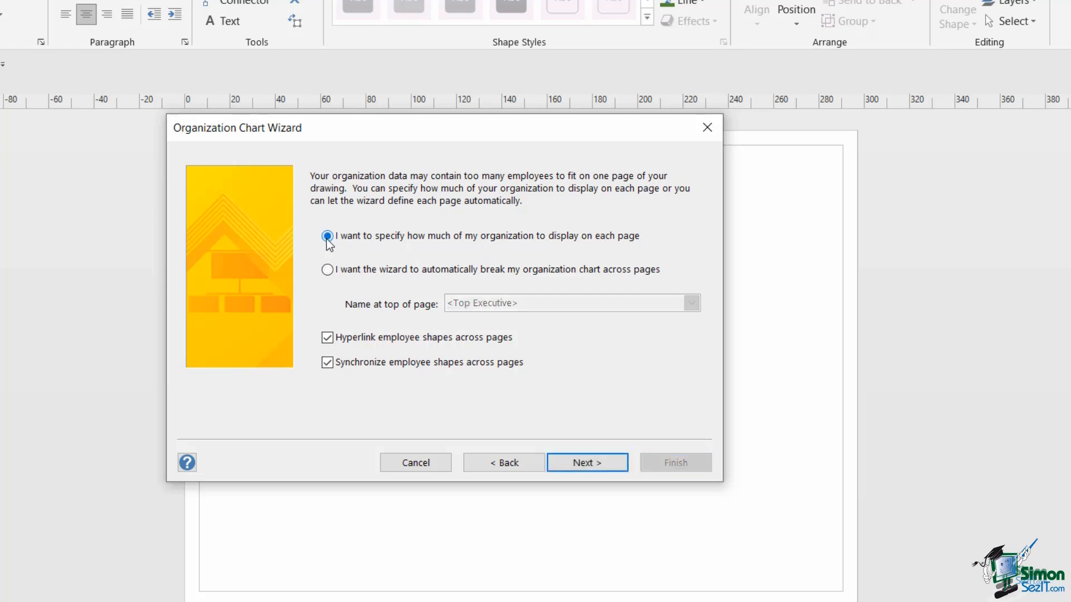
left_click(328, 270)
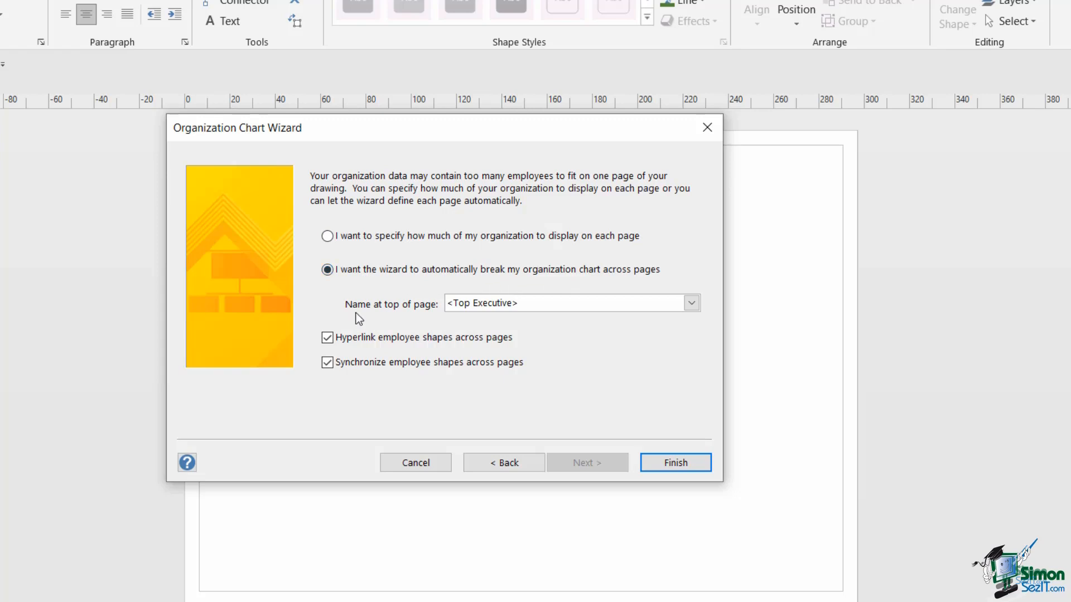
left_click(691, 302)
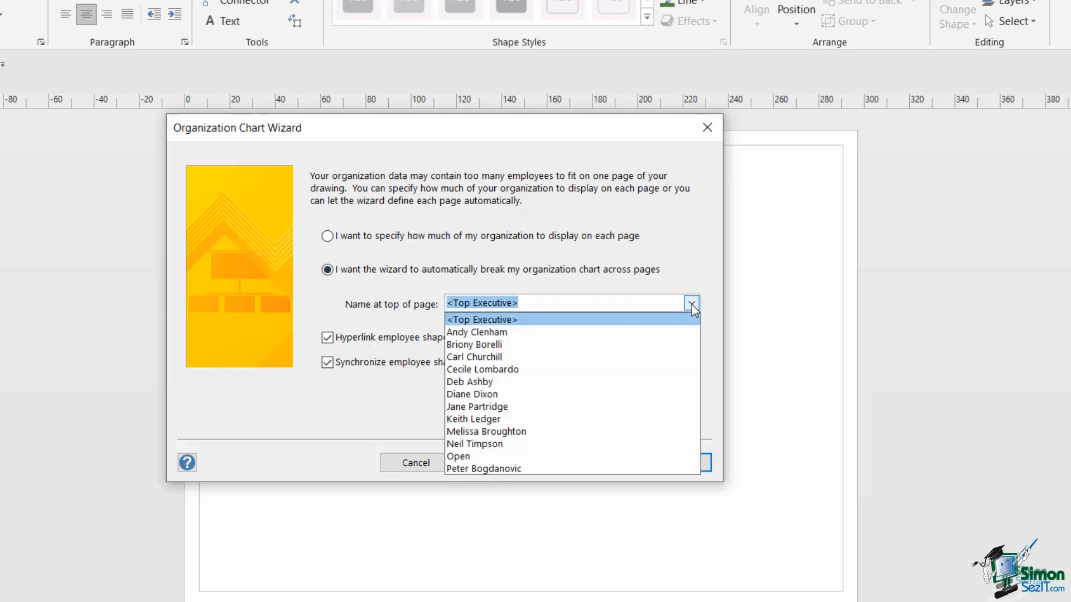
left_click(536, 319)
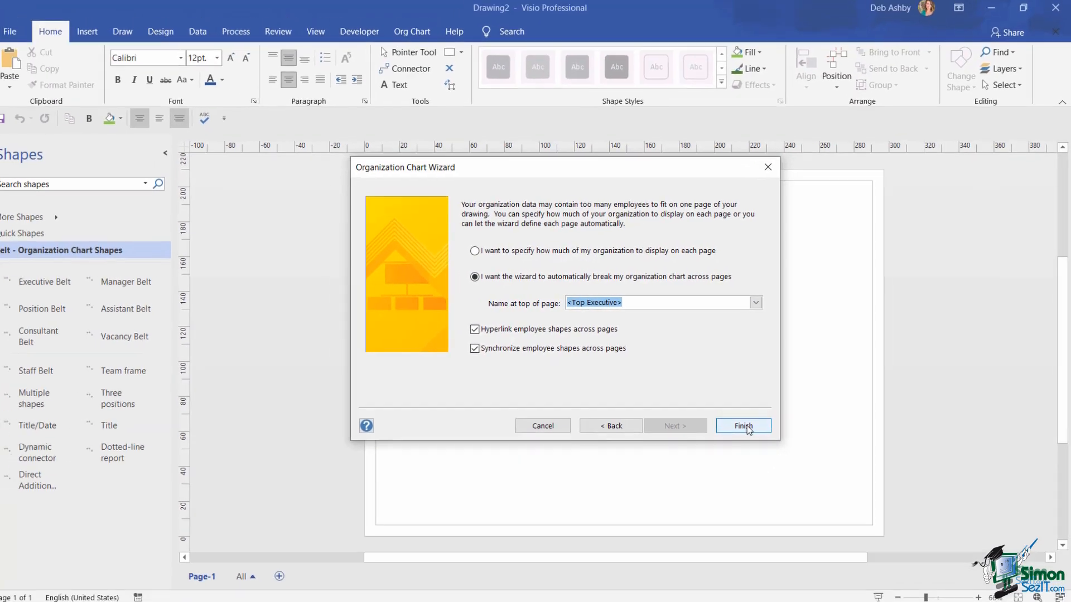
left_click(675, 462)
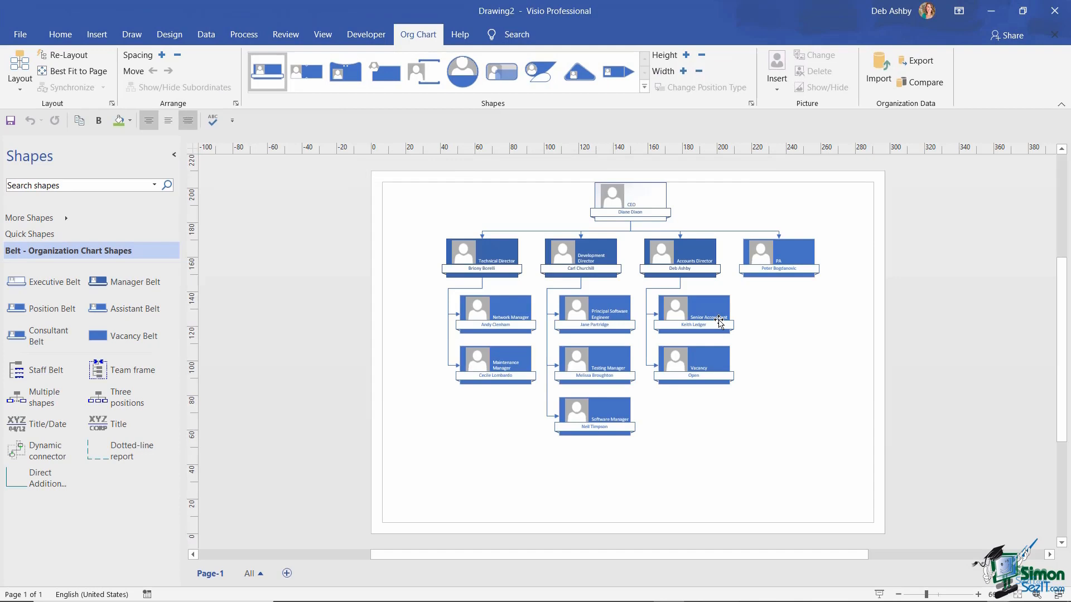
Change the PA shape's position type to Assistant and re-layout the organization chart.
left_click(978, 595)
left_click(978, 595)
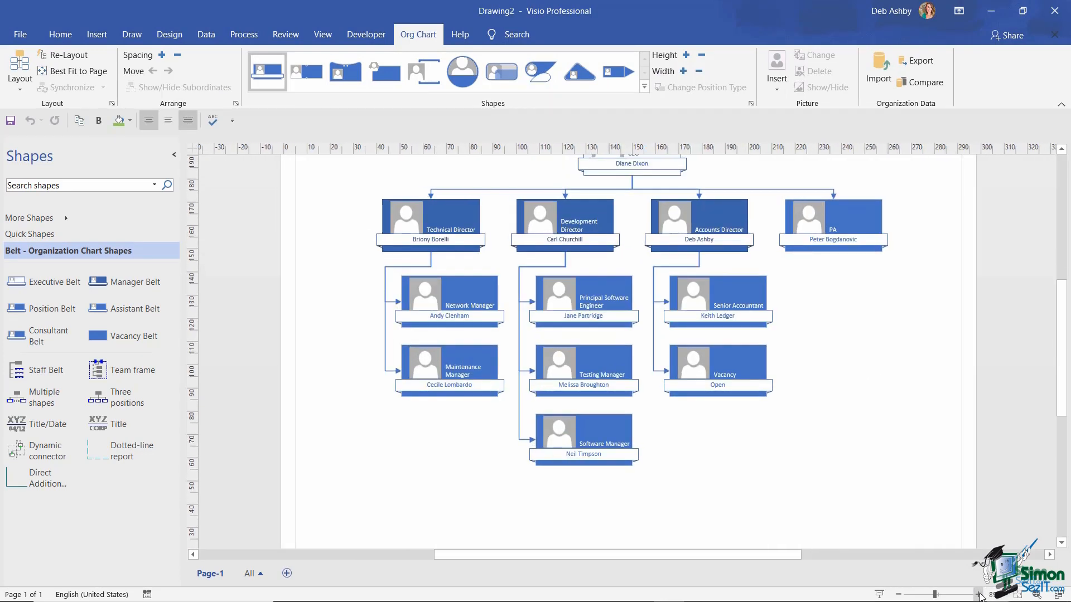
scroll(833, 397, "up", 2)
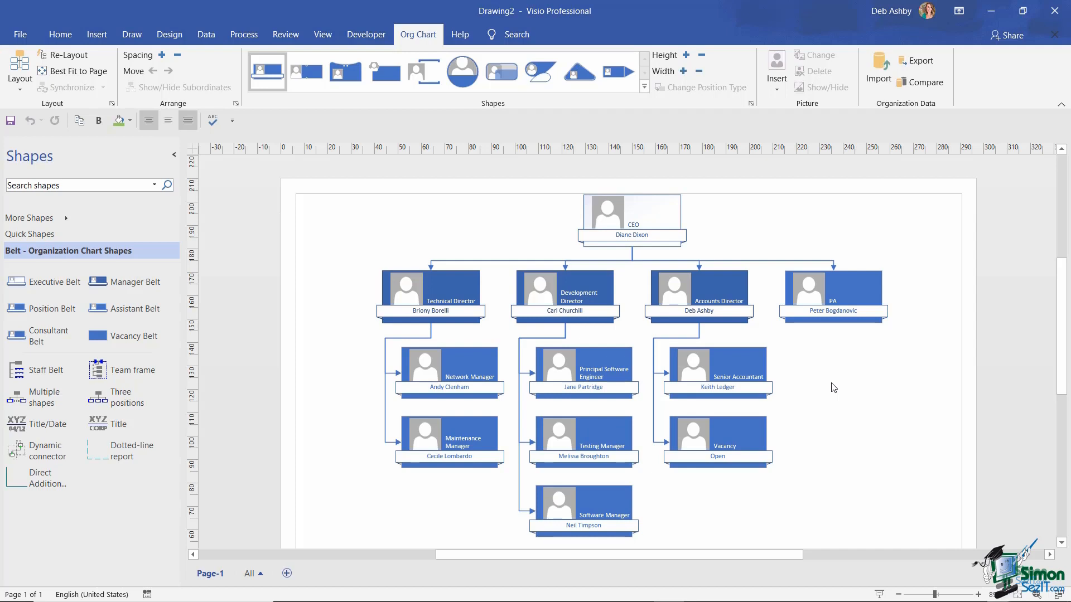
left_click(862, 287)
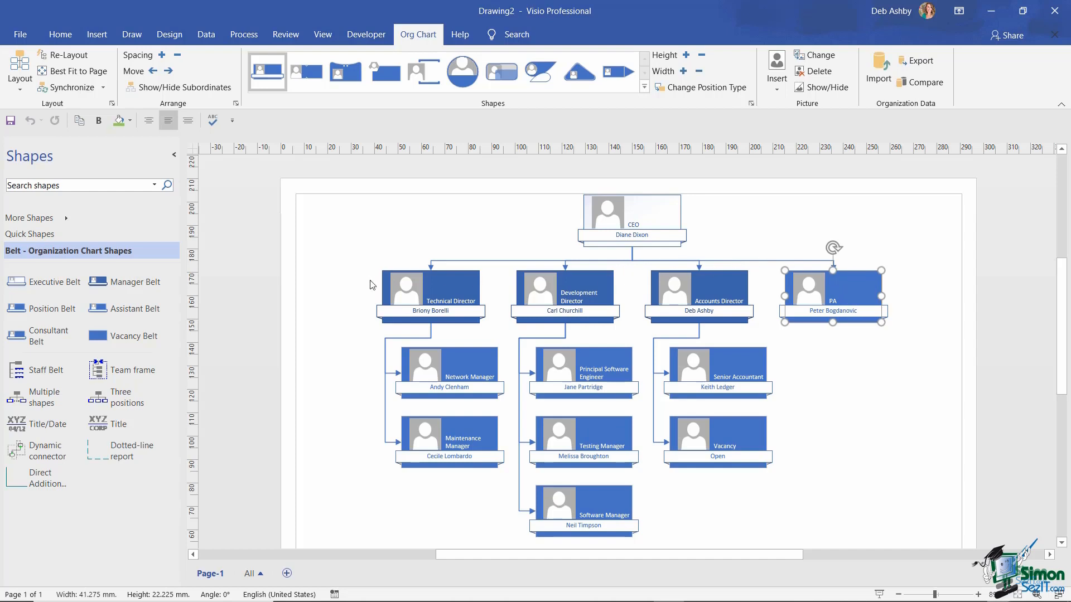
right_click(849, 286)
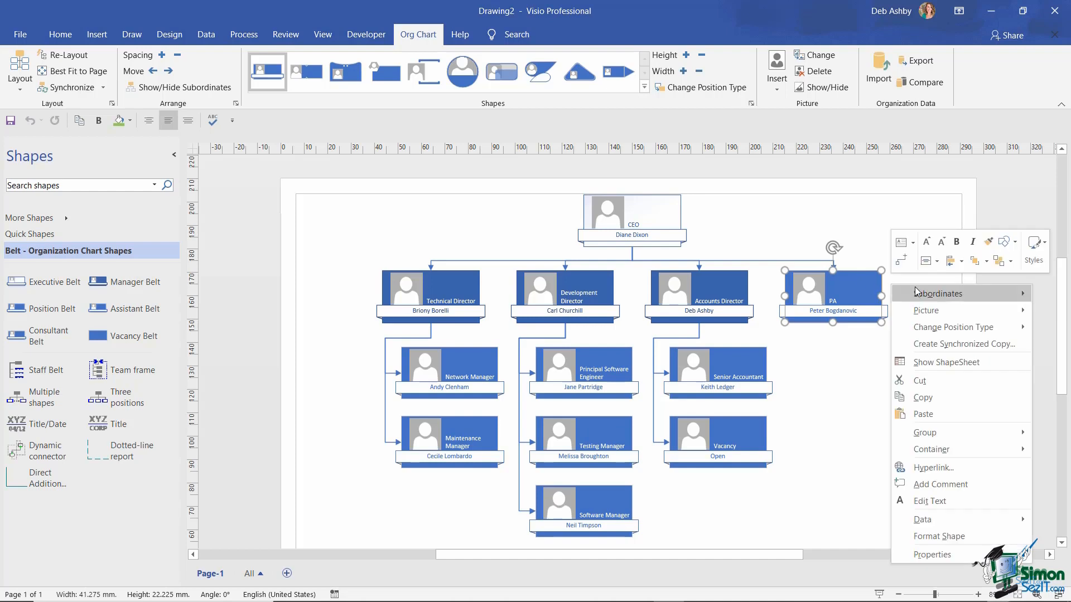
mouse_move(921, 329)
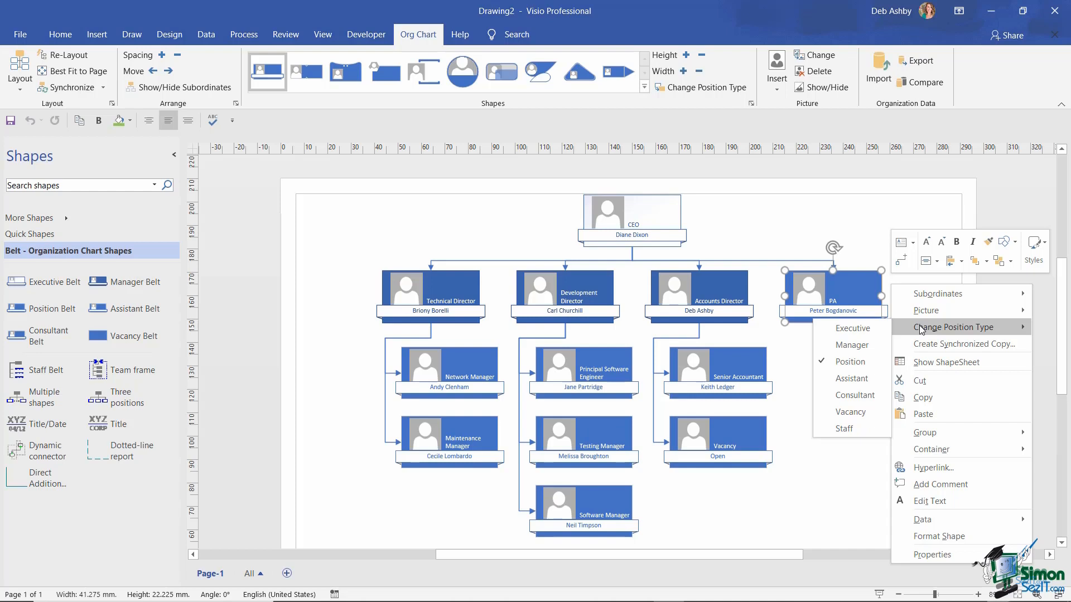
left_click(868, 383)
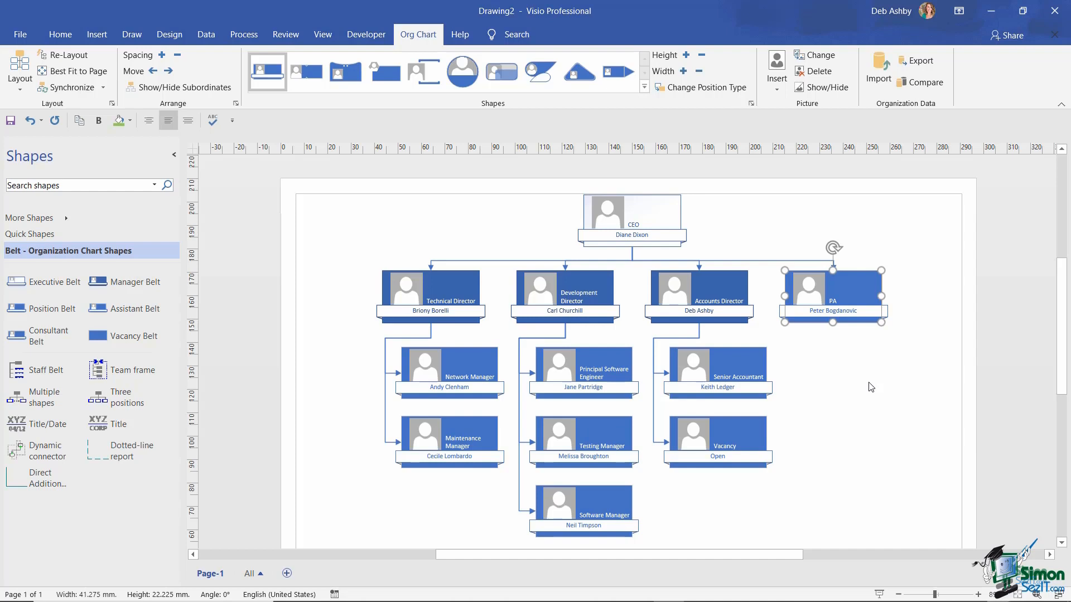
left_click(871, 387)
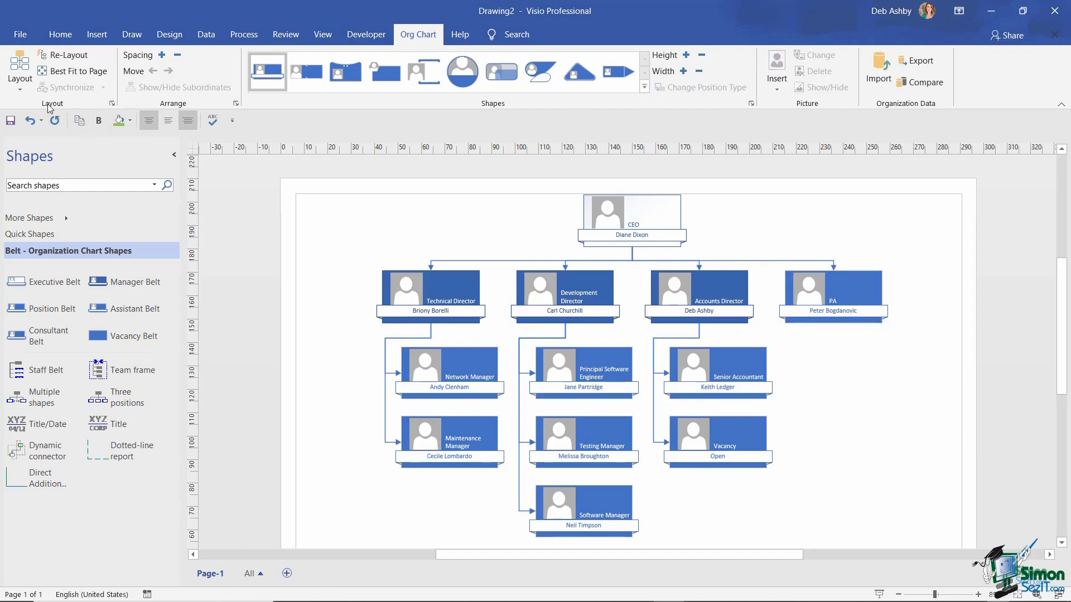
left_click(69, 58)
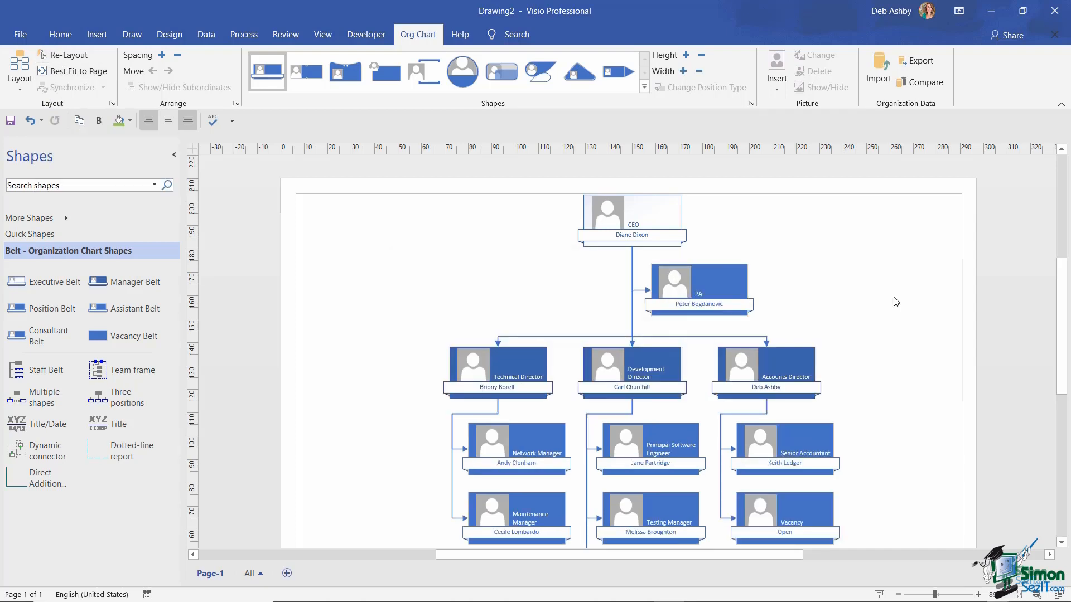